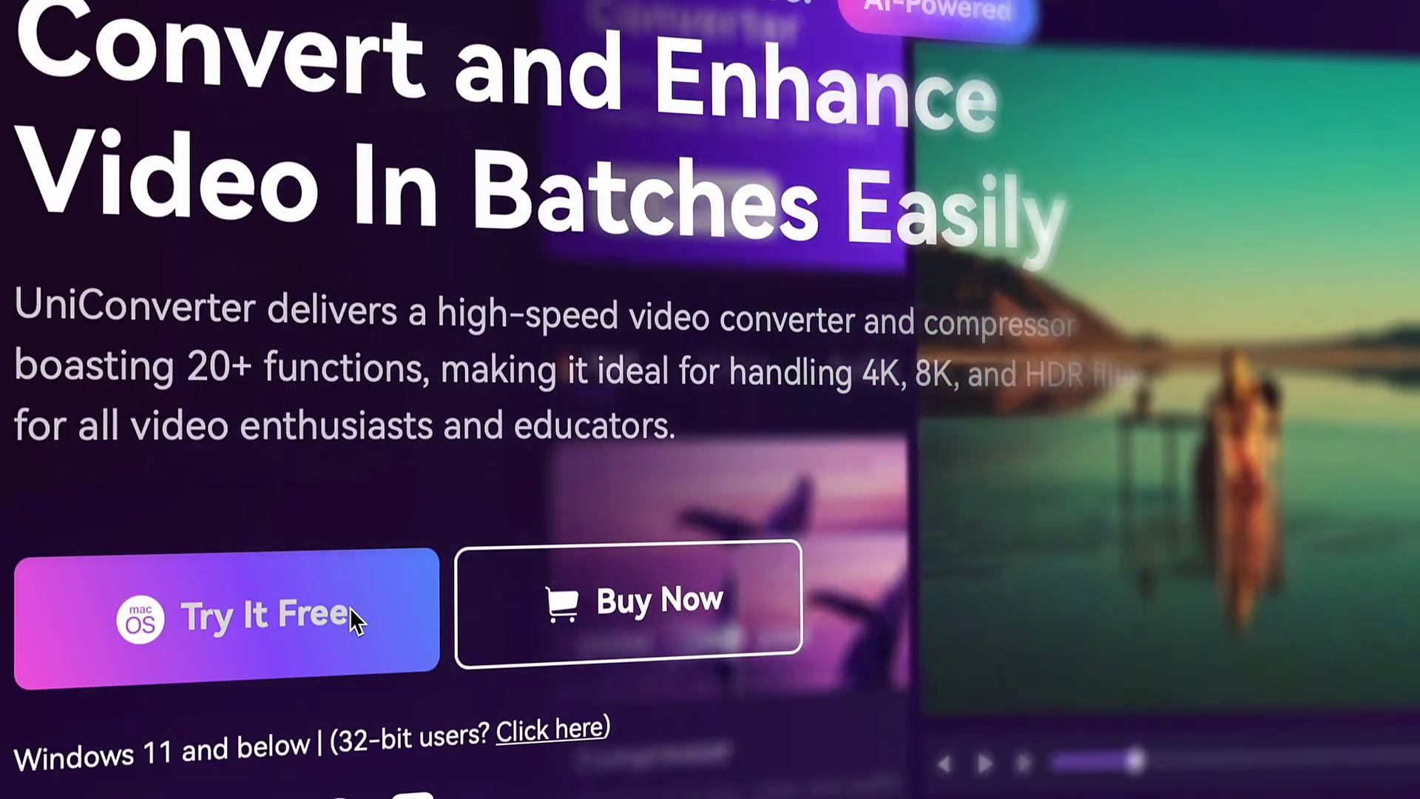
Open the AI Image Enhancer from the Image Enhancer card on the UniConverter Home screen.
left_click(349, 610)
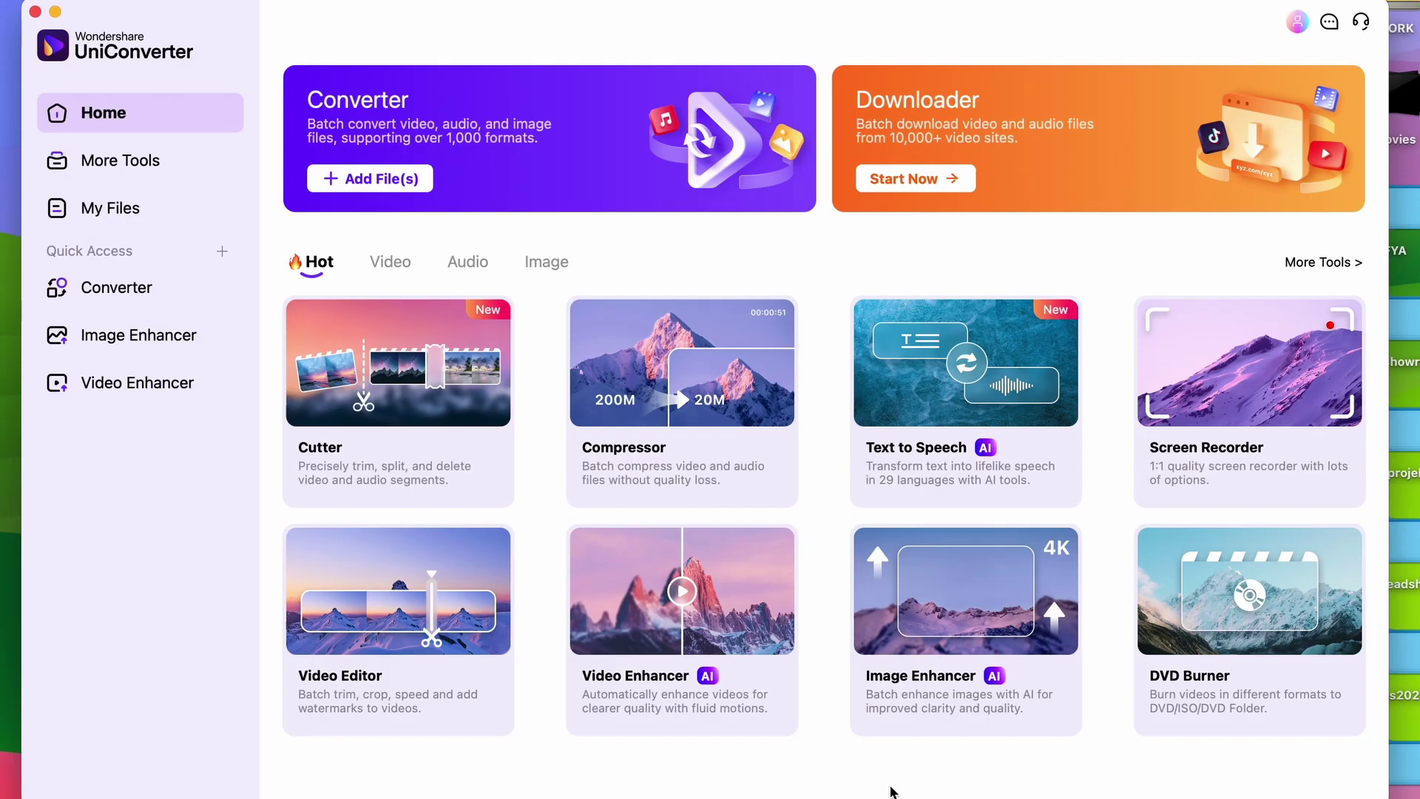
left_click(949, 588)
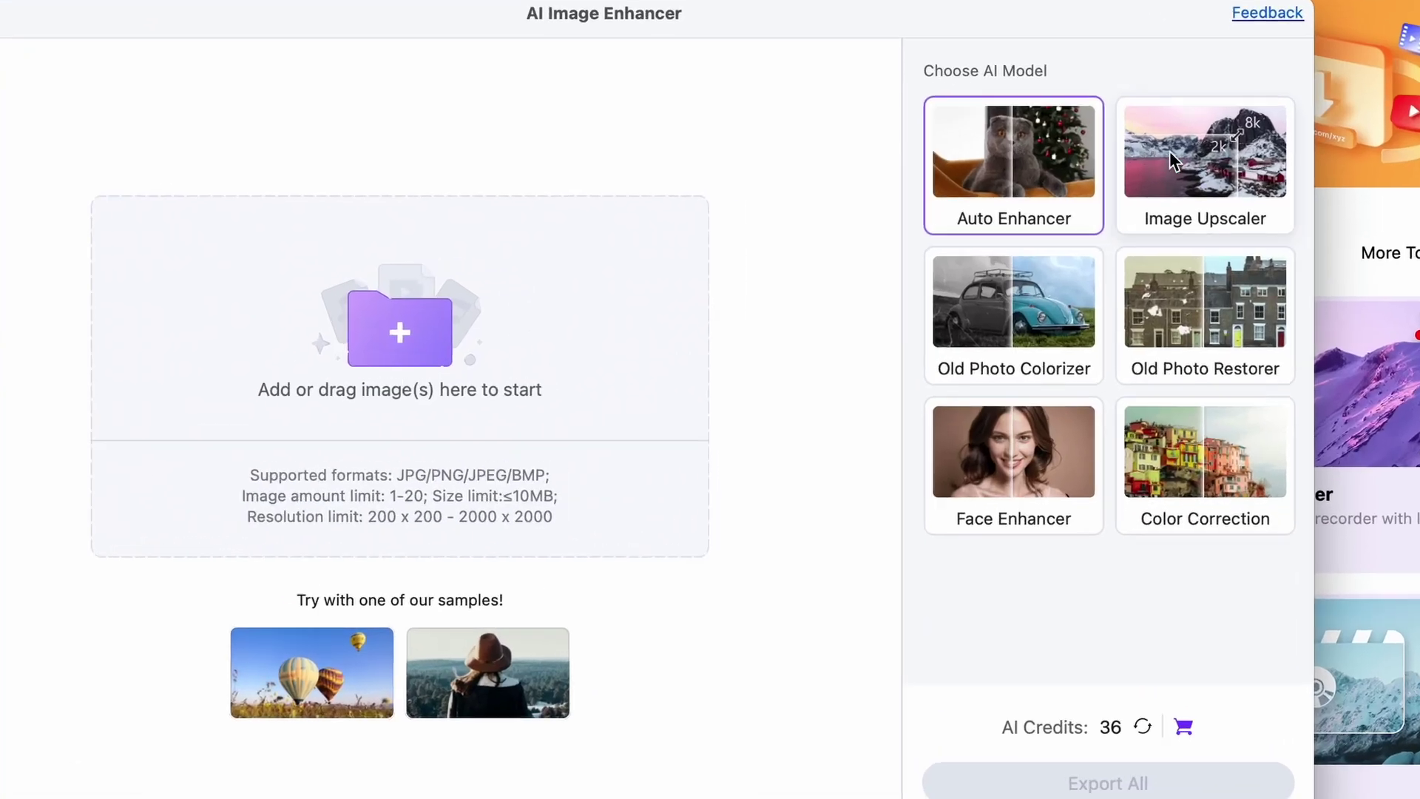
Colorize the black-and-white parrot sample with Old Photo Colorizer and export Old Photo Colorizer.jpg.
left_click(1169, 151)
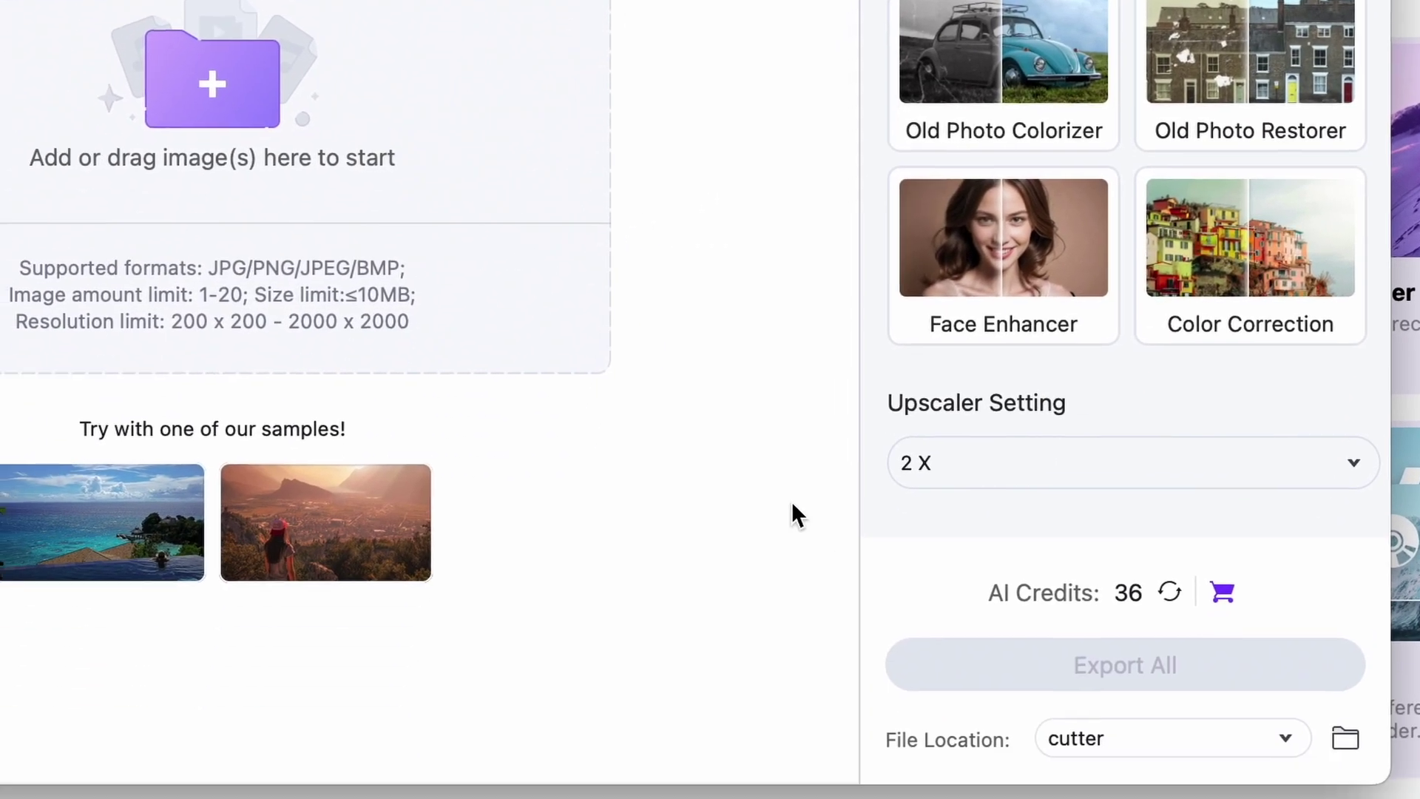
left_click(1340, 463)
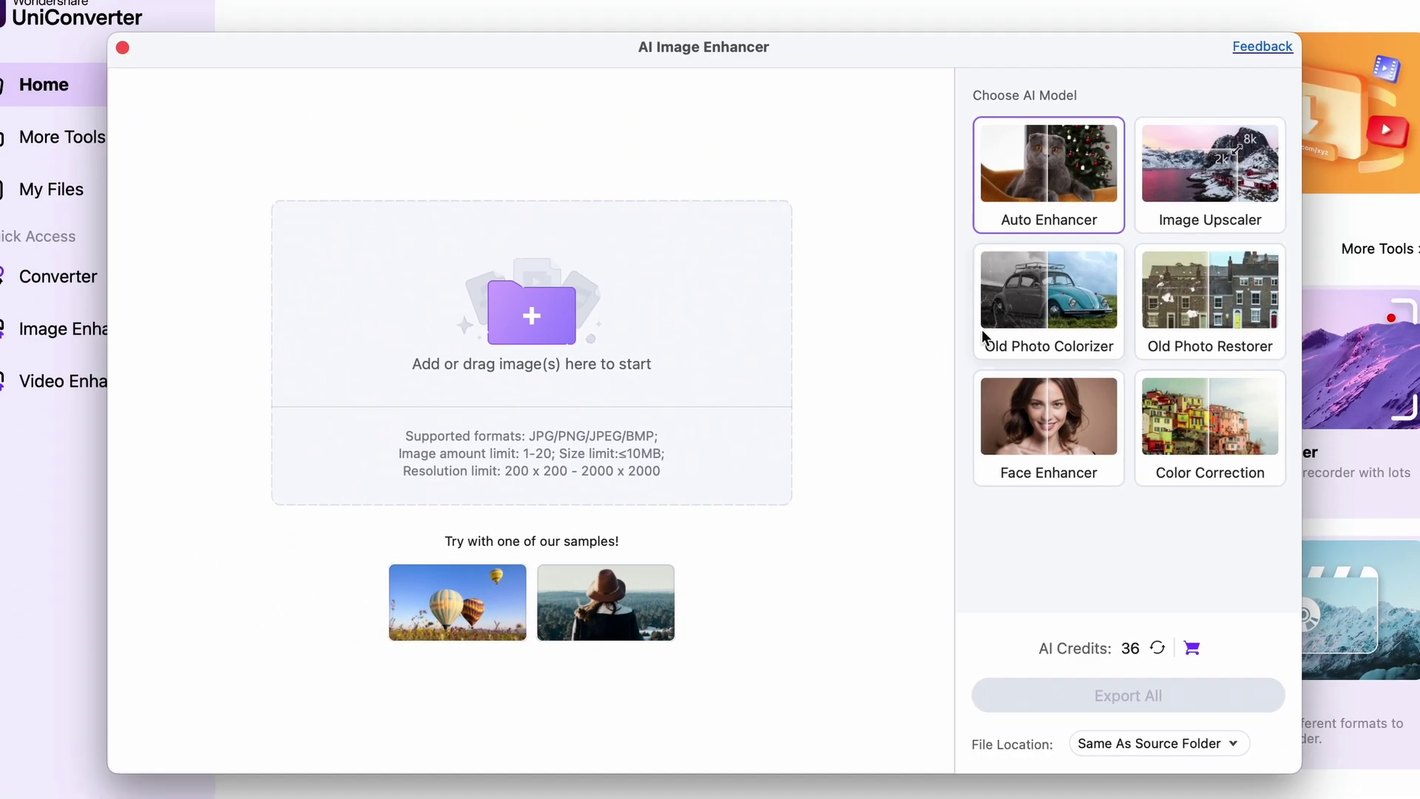
left_click(1040, 295)
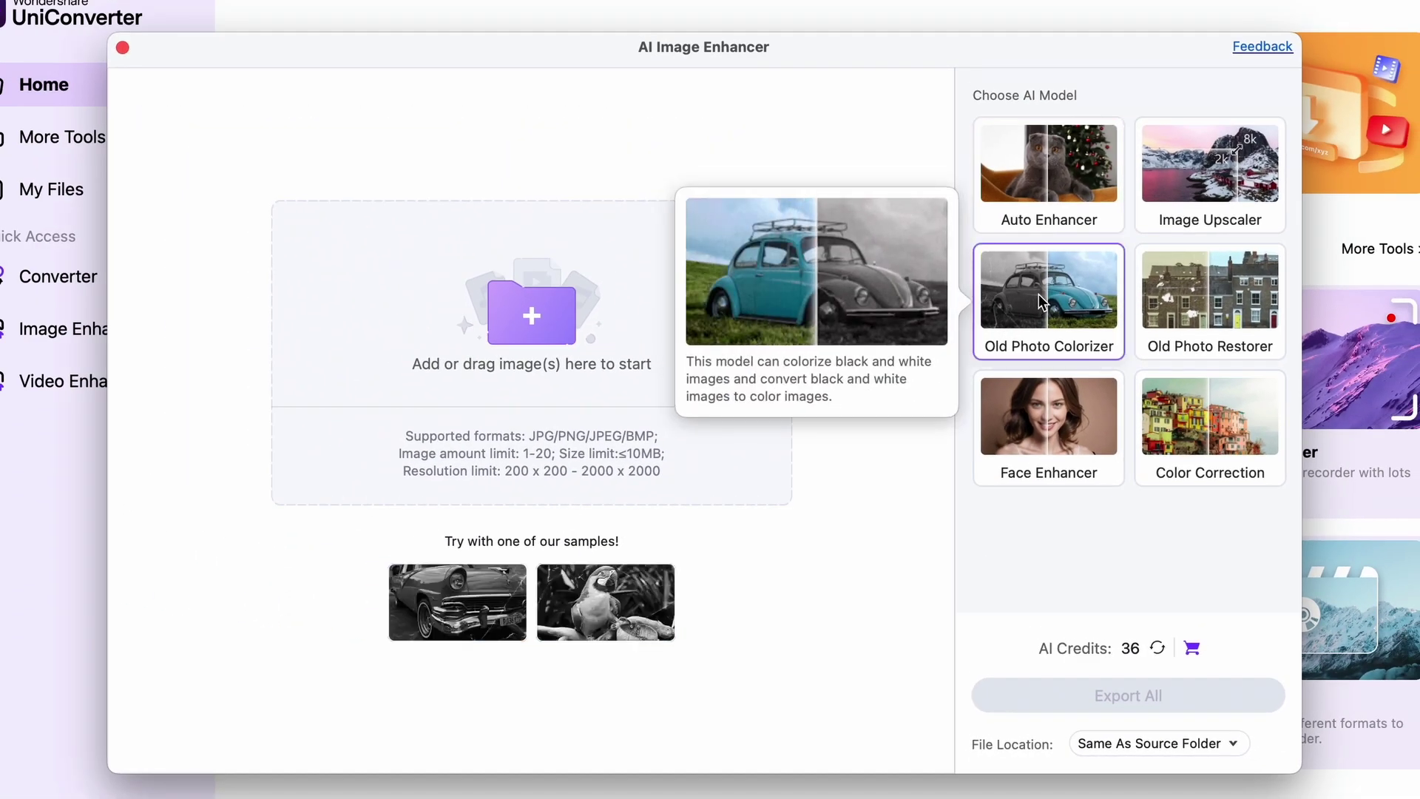
left_click(642, 590)
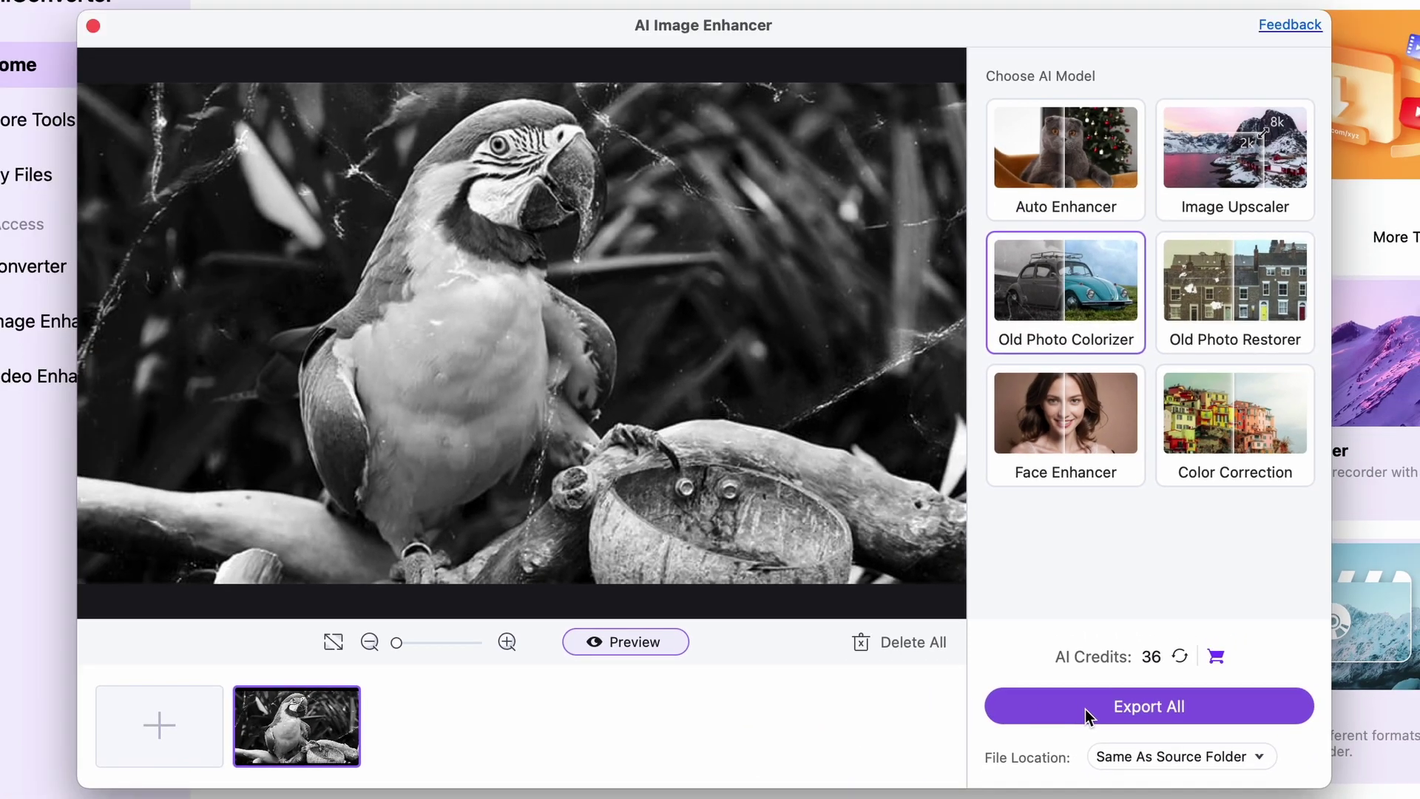
left_click(1086, 710)
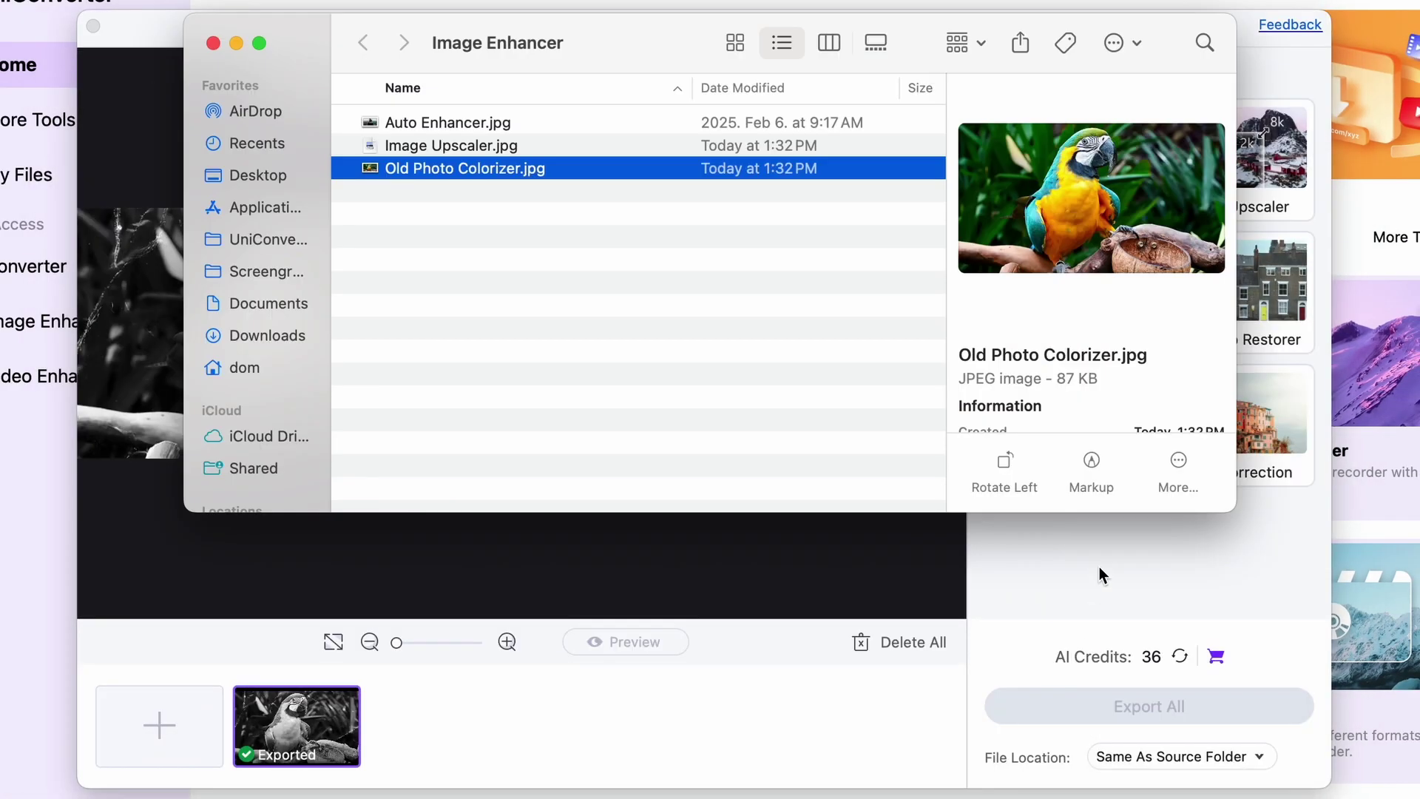
Quick Look the exported Old Photo Colorizer.jpg in Finder.
key("space")
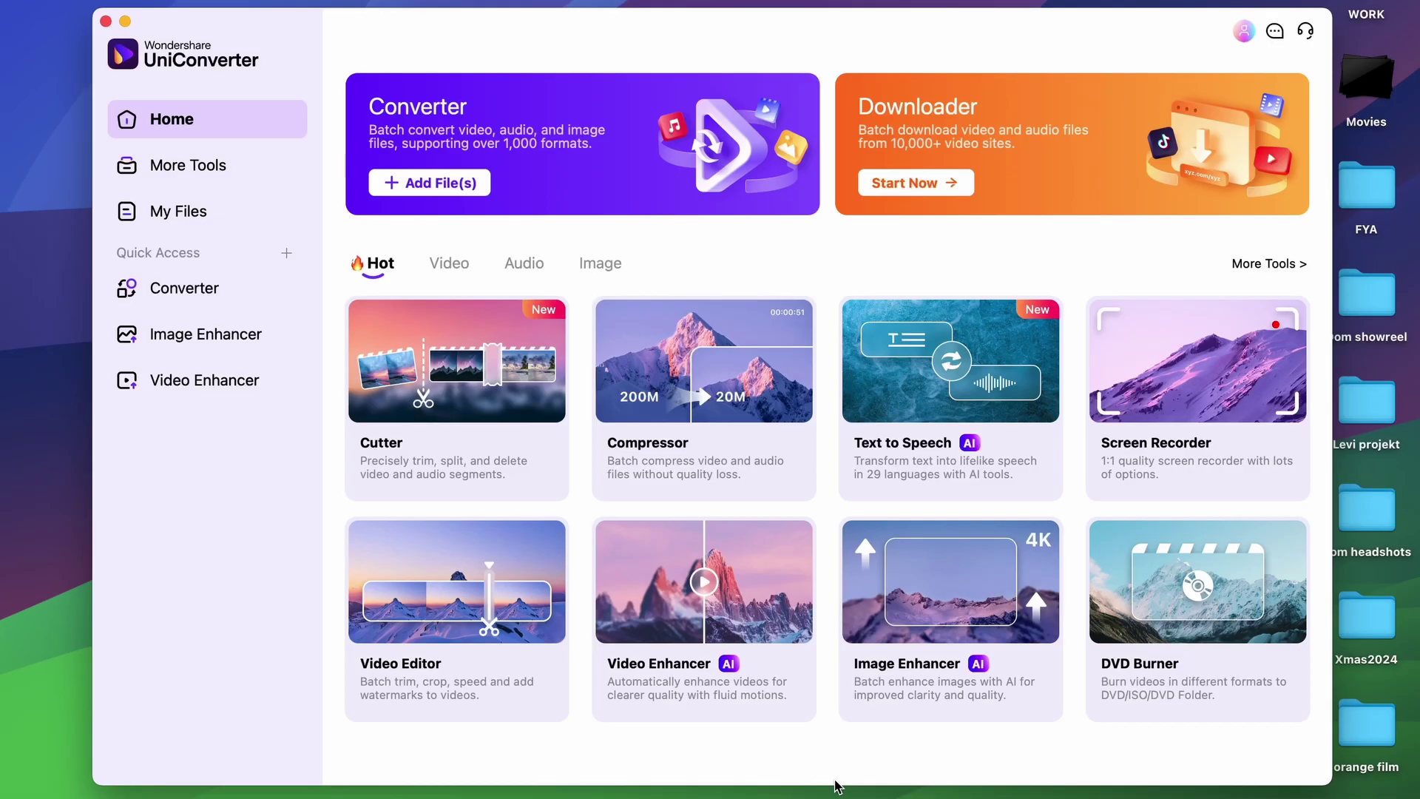
Load the eight DSC JPGs into Image Converter and set all outputs to WEBP.
left_click(597, 262)
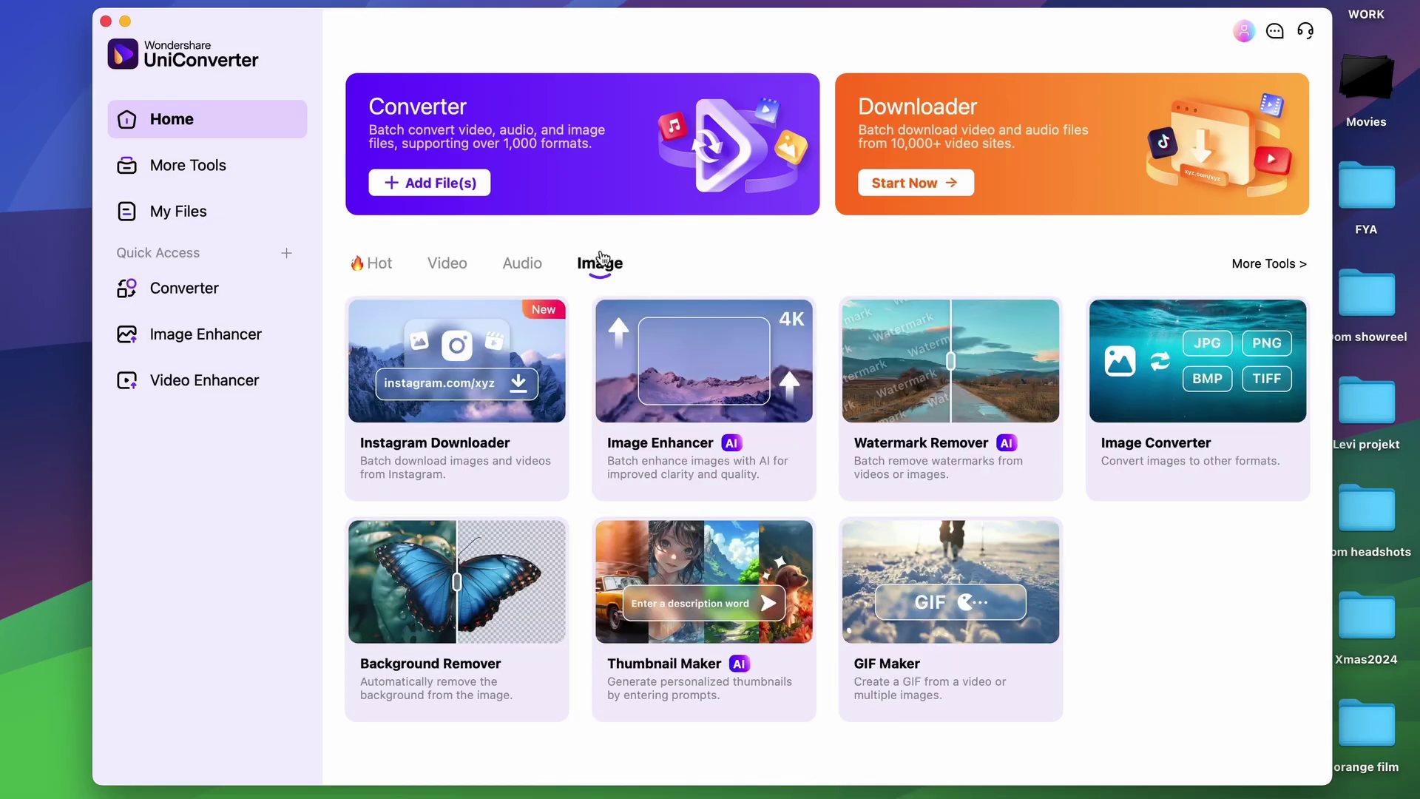
left_click(1204, 417)
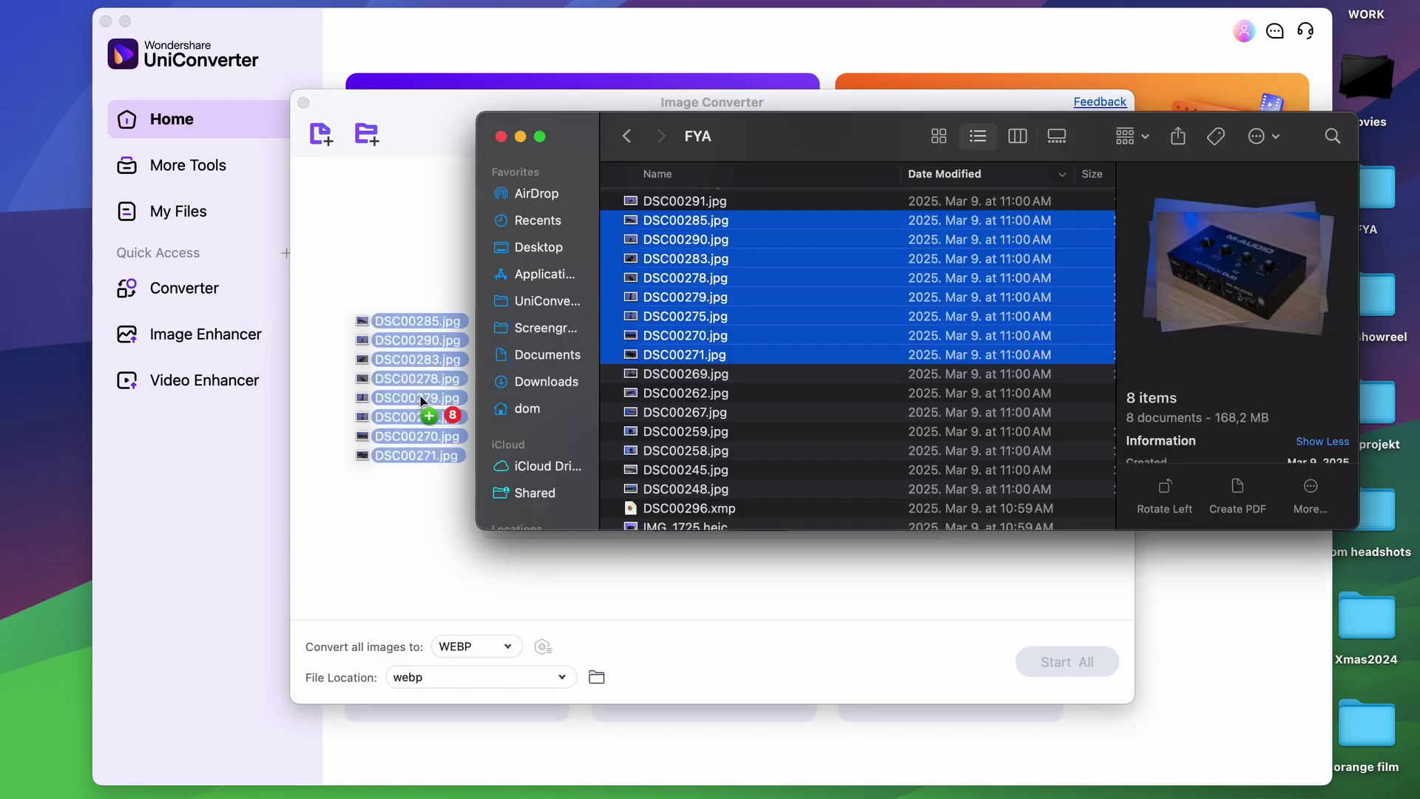
mouse_move(421, 397)
left_mouse_down()
mouse_move(407, 399)
mouse_move(444, 500)
left_mouse_up()
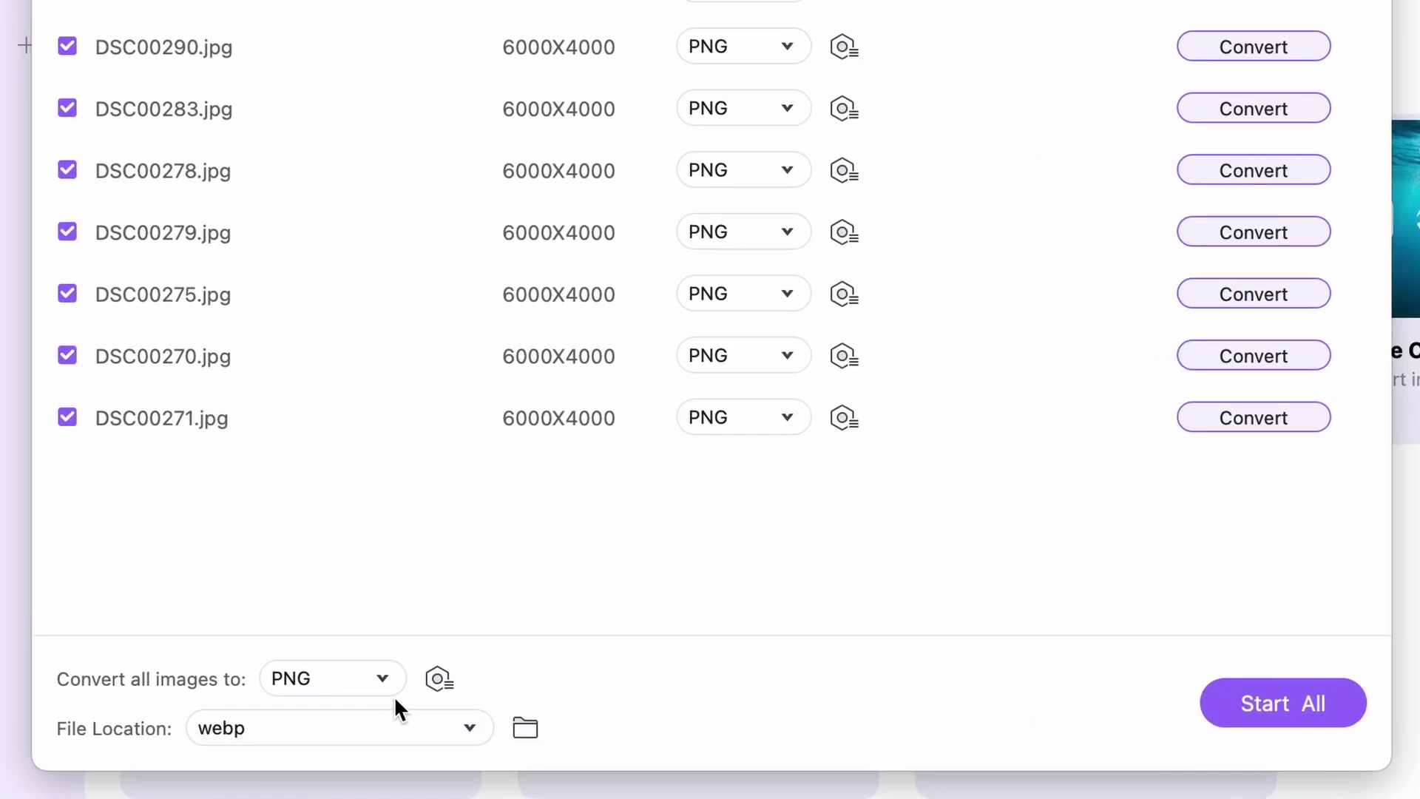
left_click(460, 704)
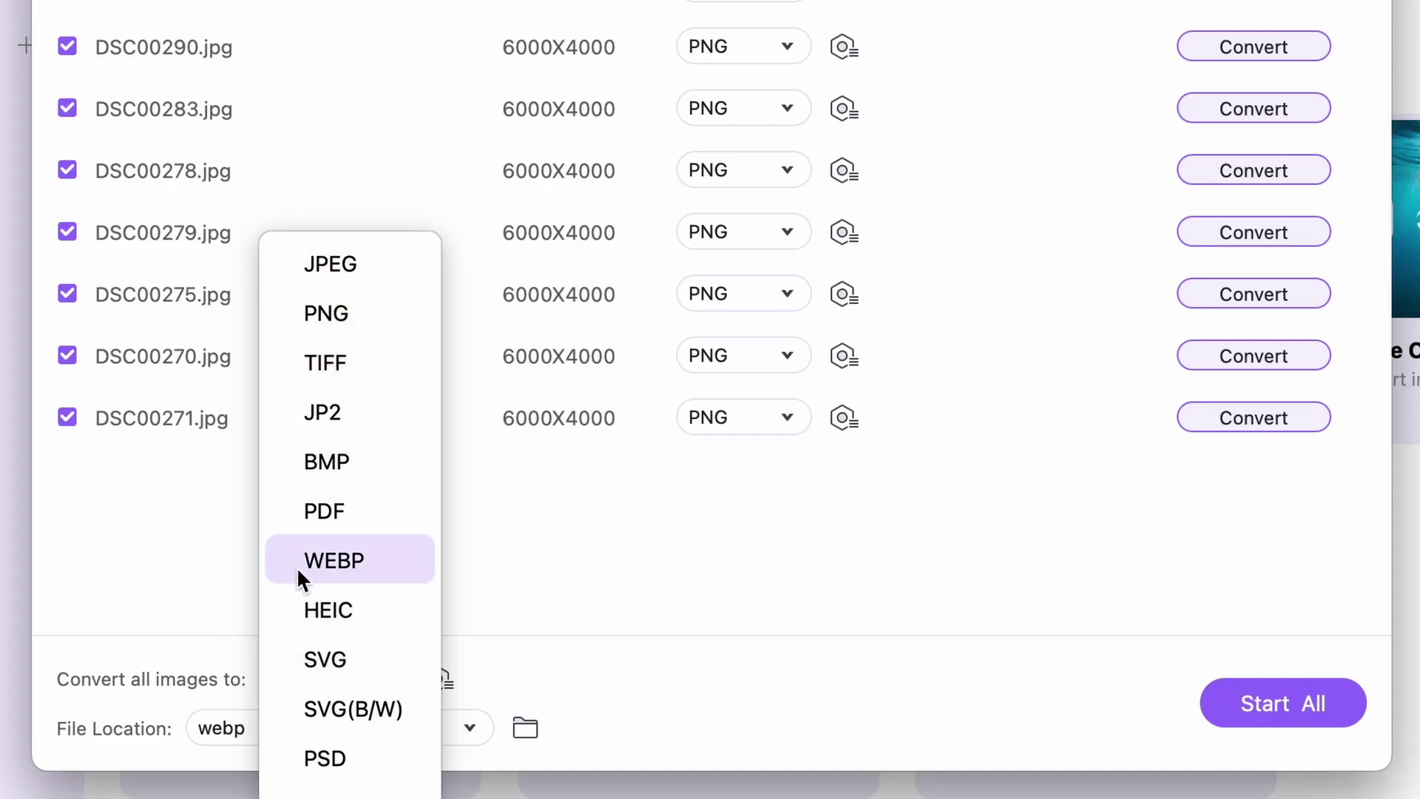
left_click(348, 558)
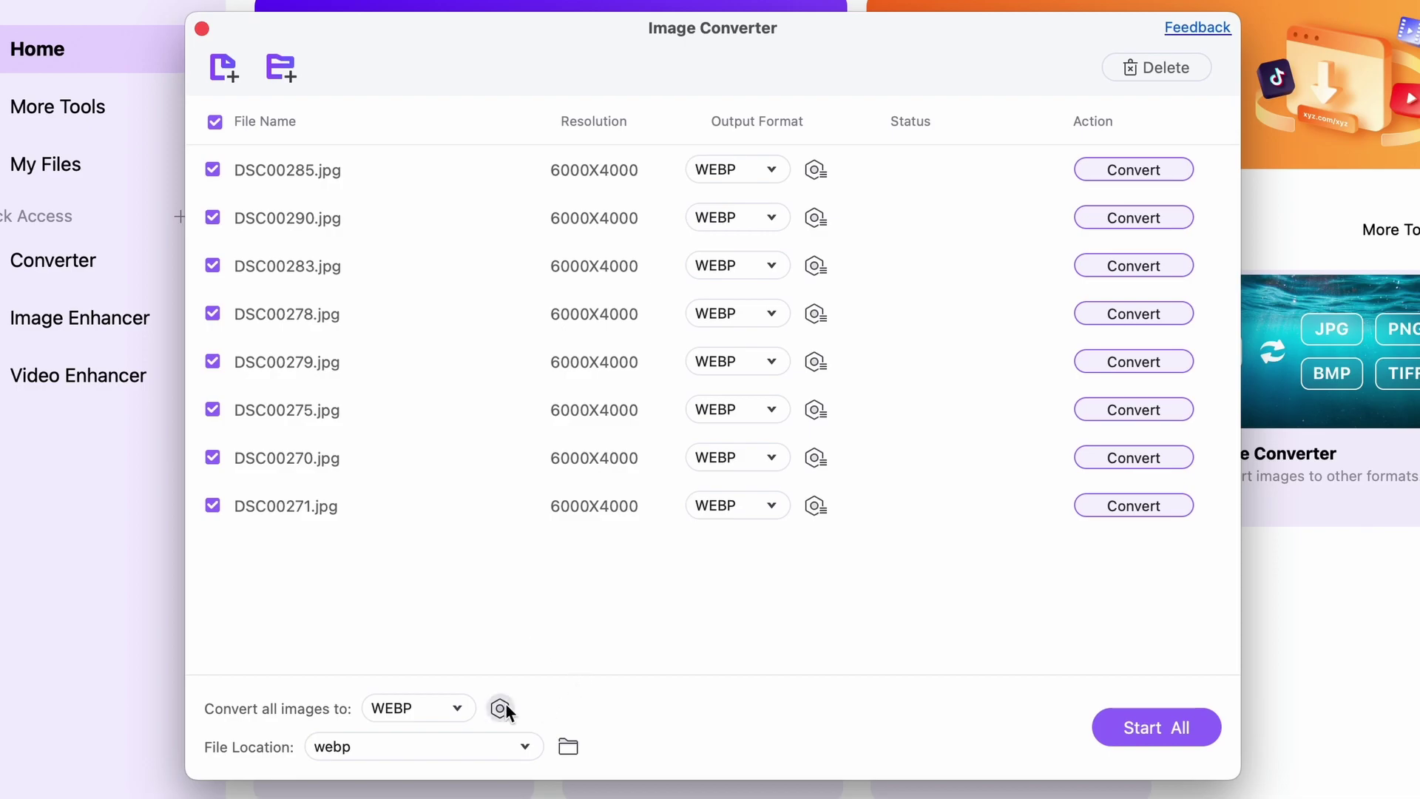
Give all eight photos a custom 2000×1333 size and convert them to WEBP.
left_click(504, 708)
left_click(516, 368)
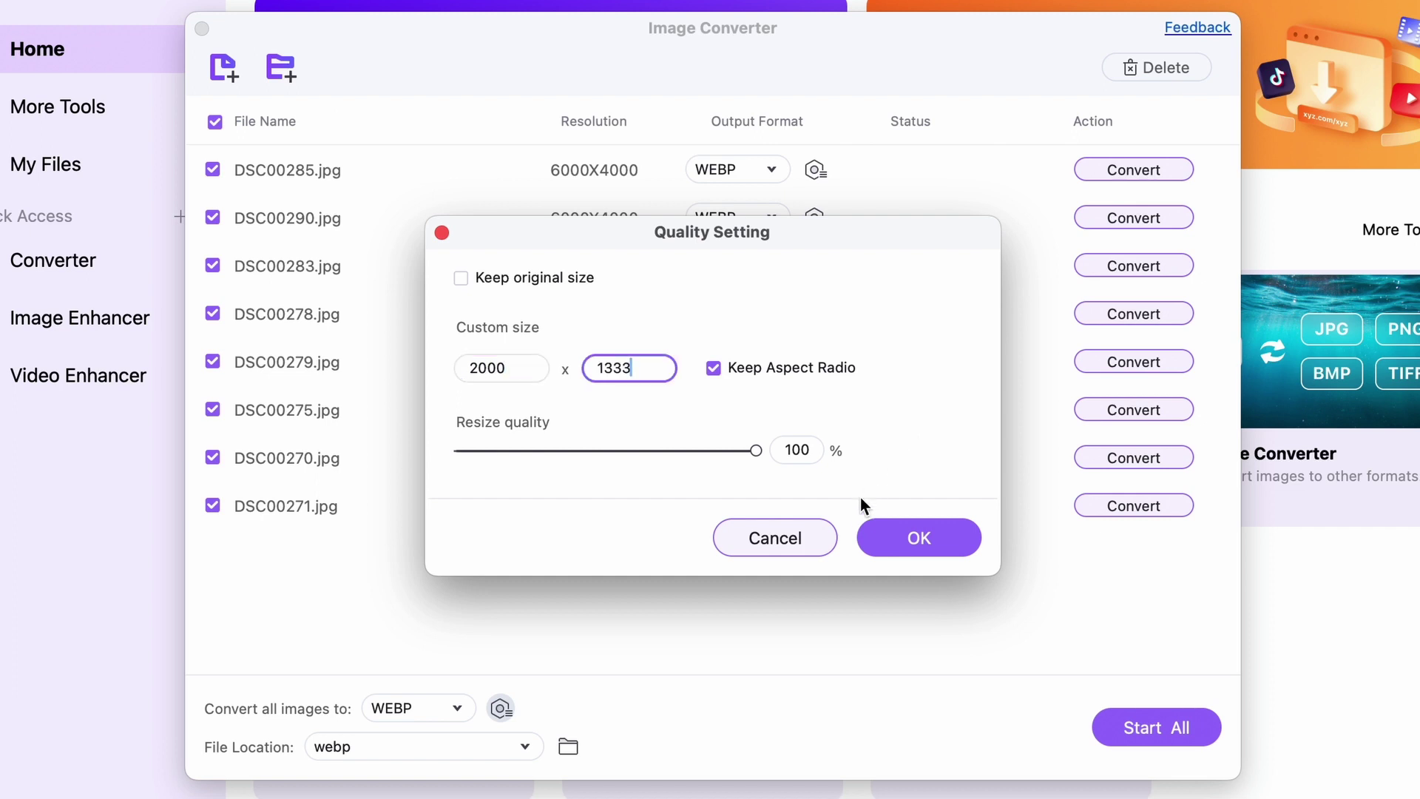
left_click(908, 539)
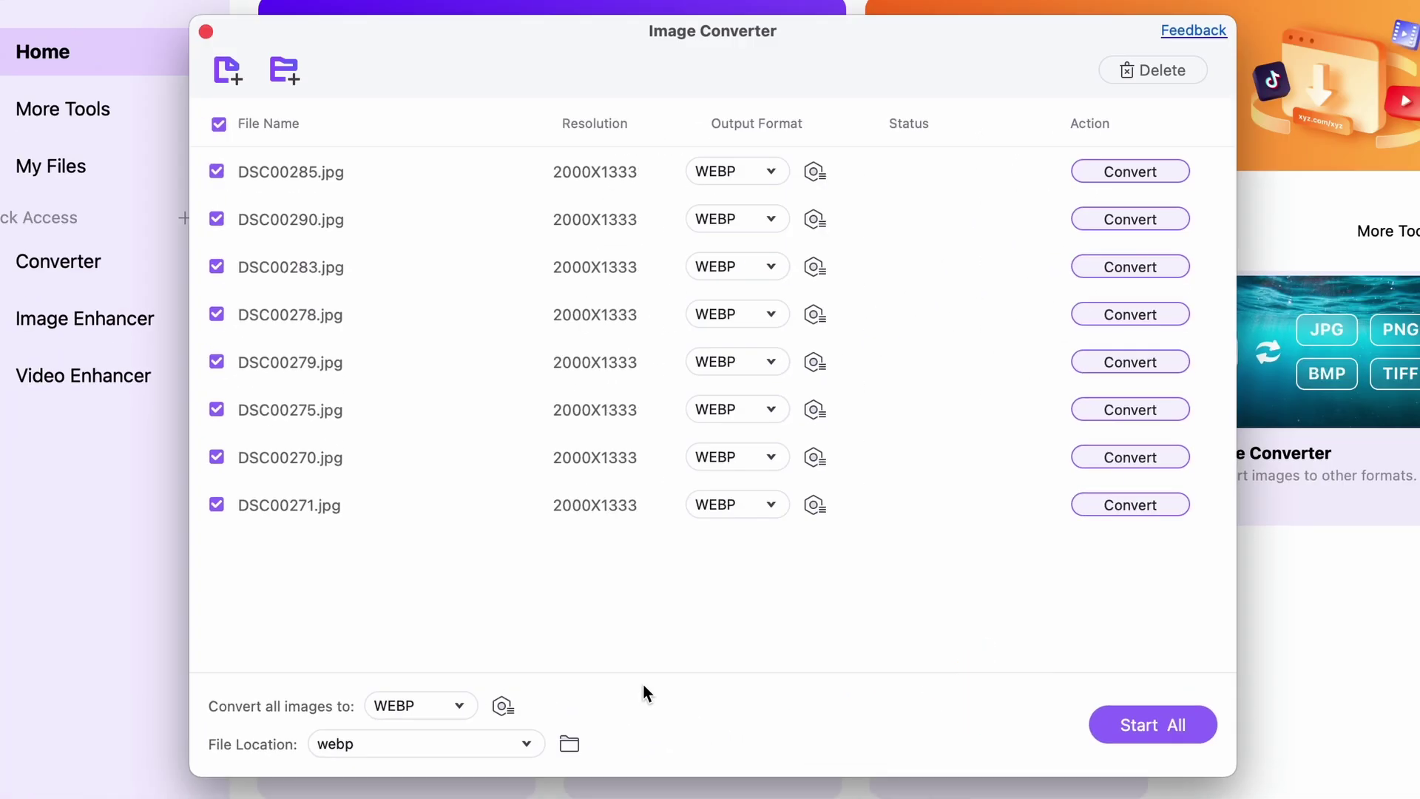
left_click(1115, 734)
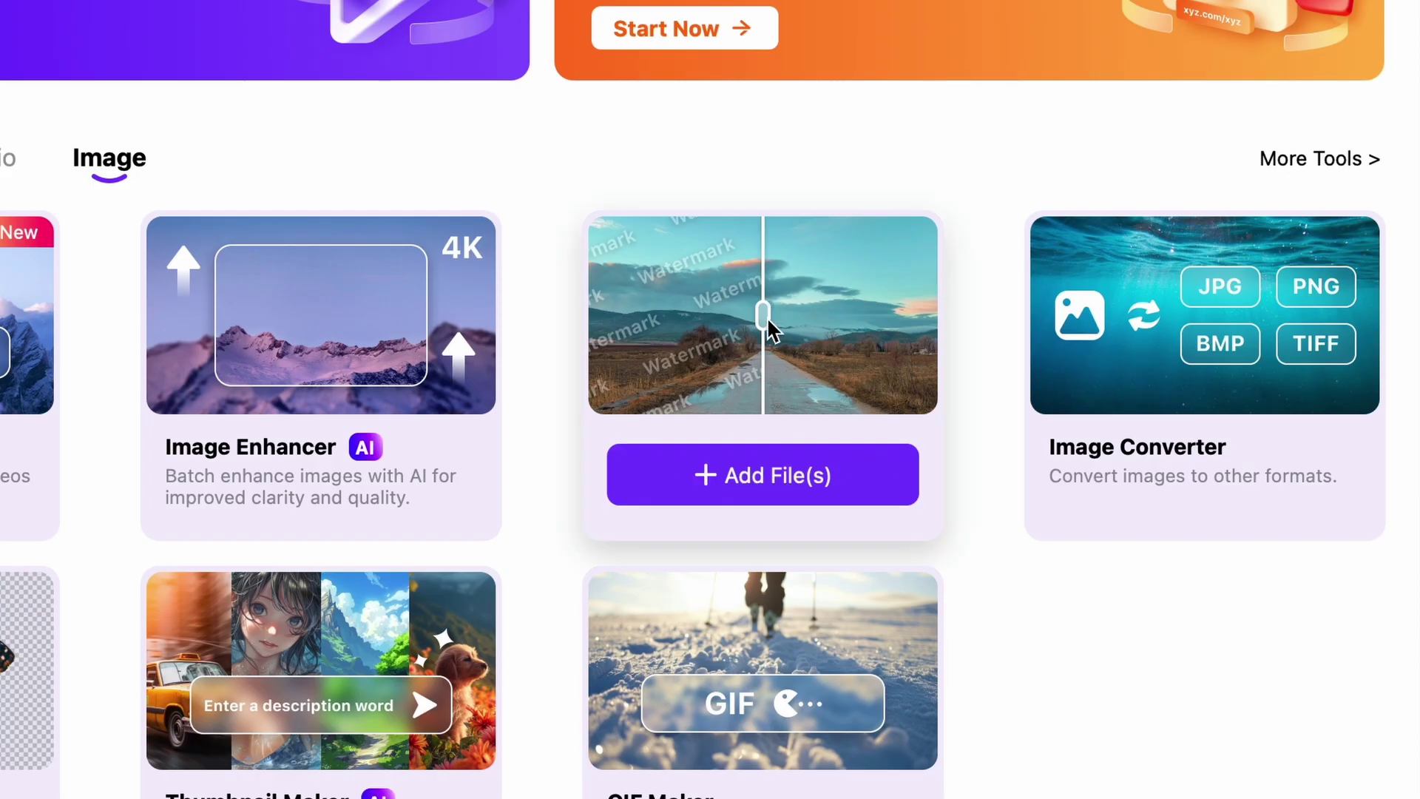
Load three photos into the Image Watermark Remover of the Watermark Remover tool.
left_click(771, 328)
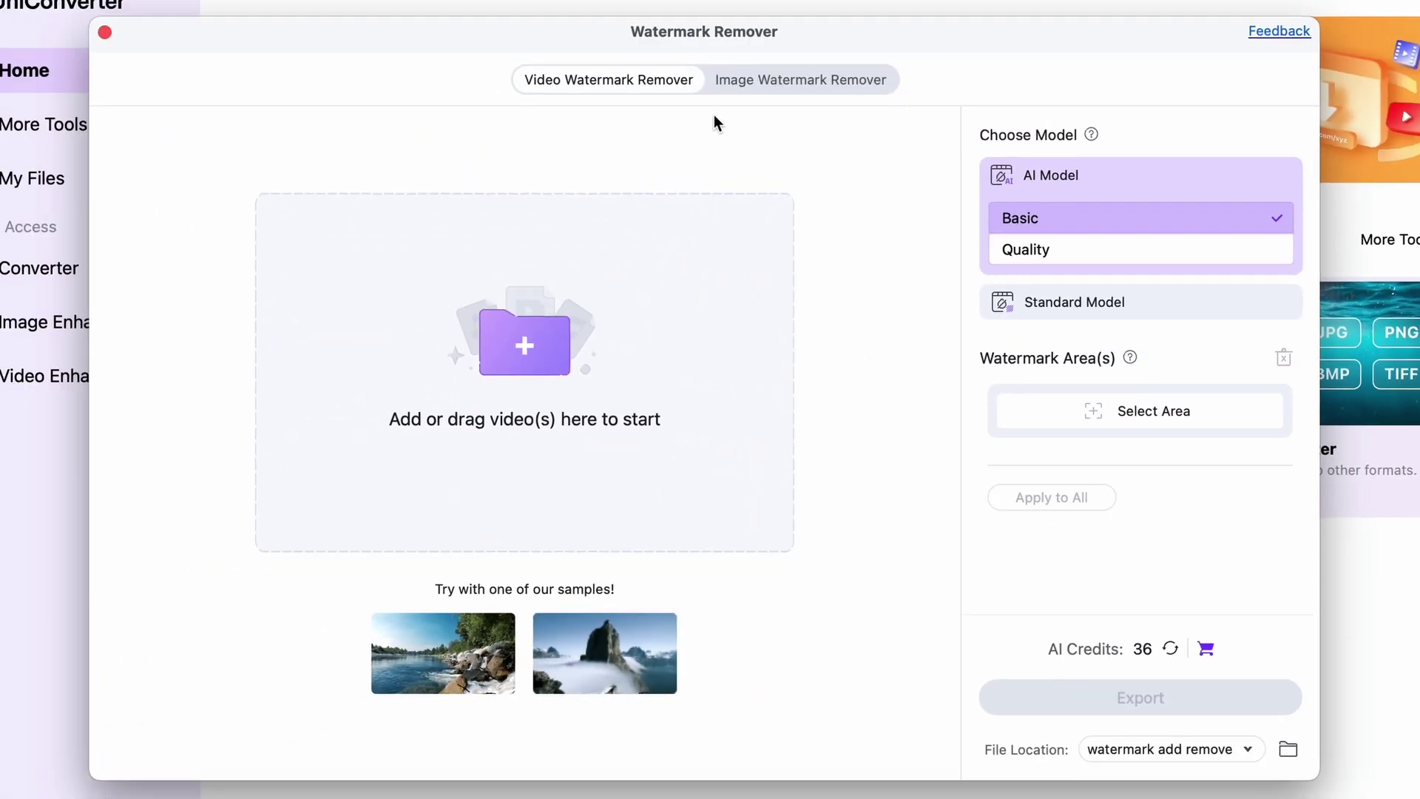
left_click(784, 79)
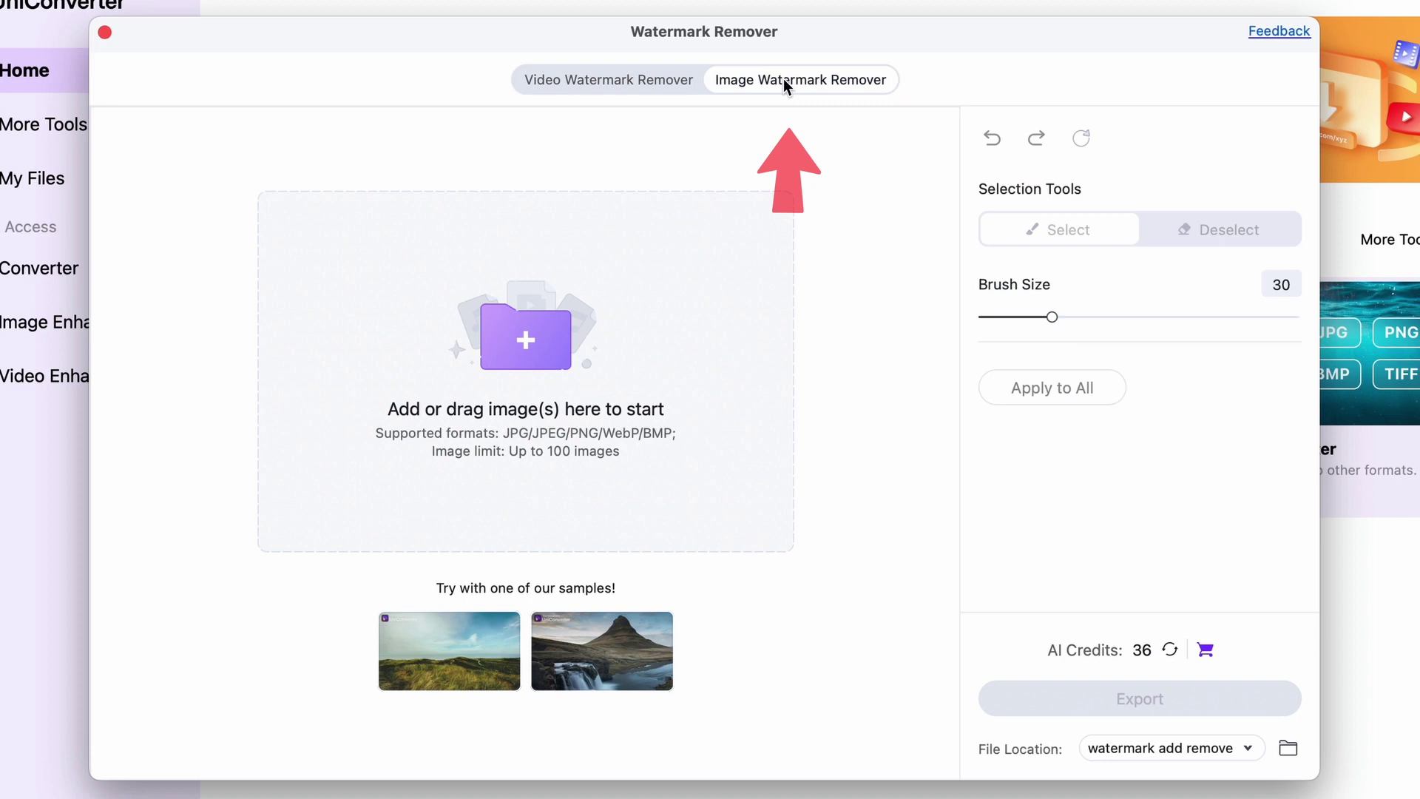
left_click(517, 349)
left_click(994, 561)
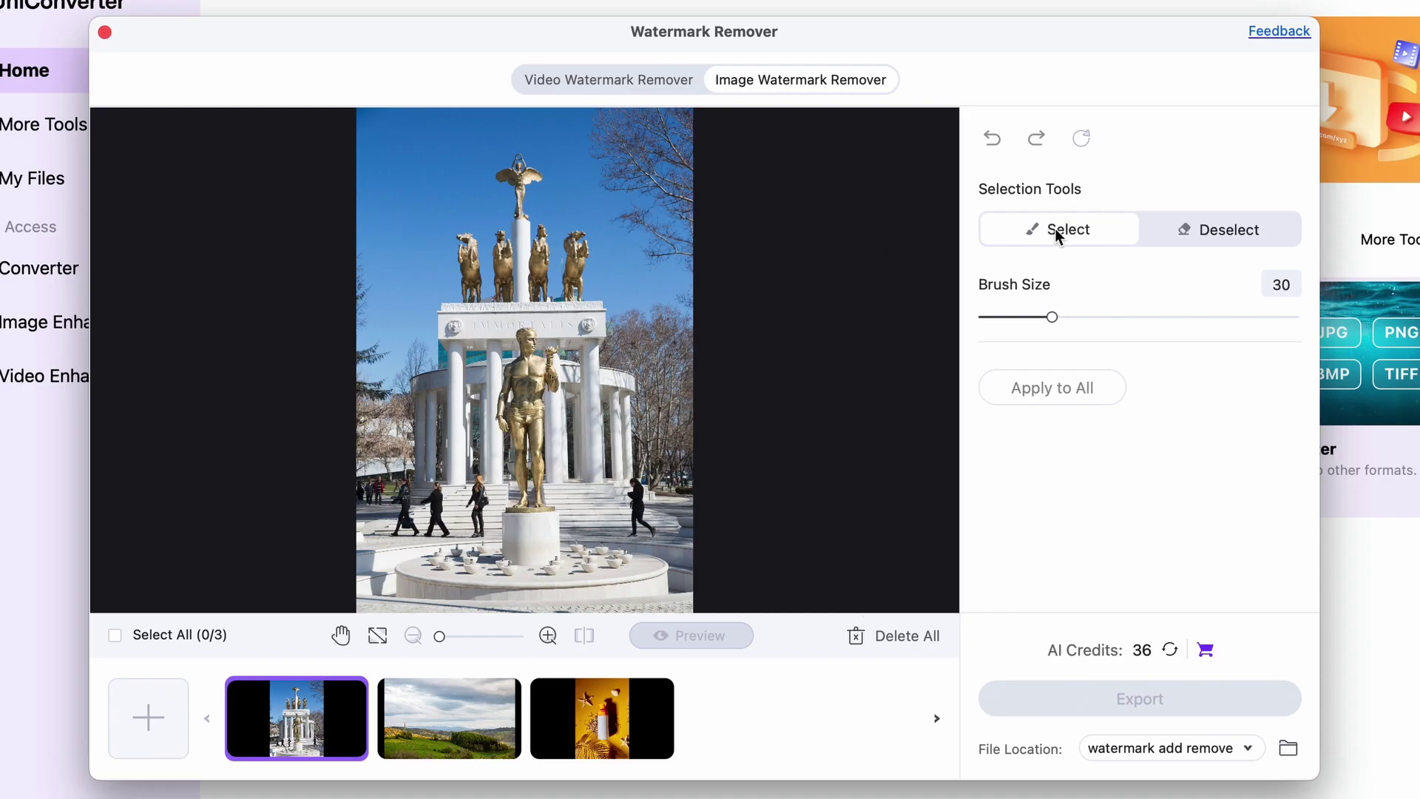
scroll(638, 505, "up", 5)
Brush over the walking person and the countryside tower, erasing stray mask near the leg.
mouse_move(494, 272)
left_mouse_down()
mouse_move(518, 327)
mouse_move(472, 491)
mouse_move(478, 347)
left_mouse_up()
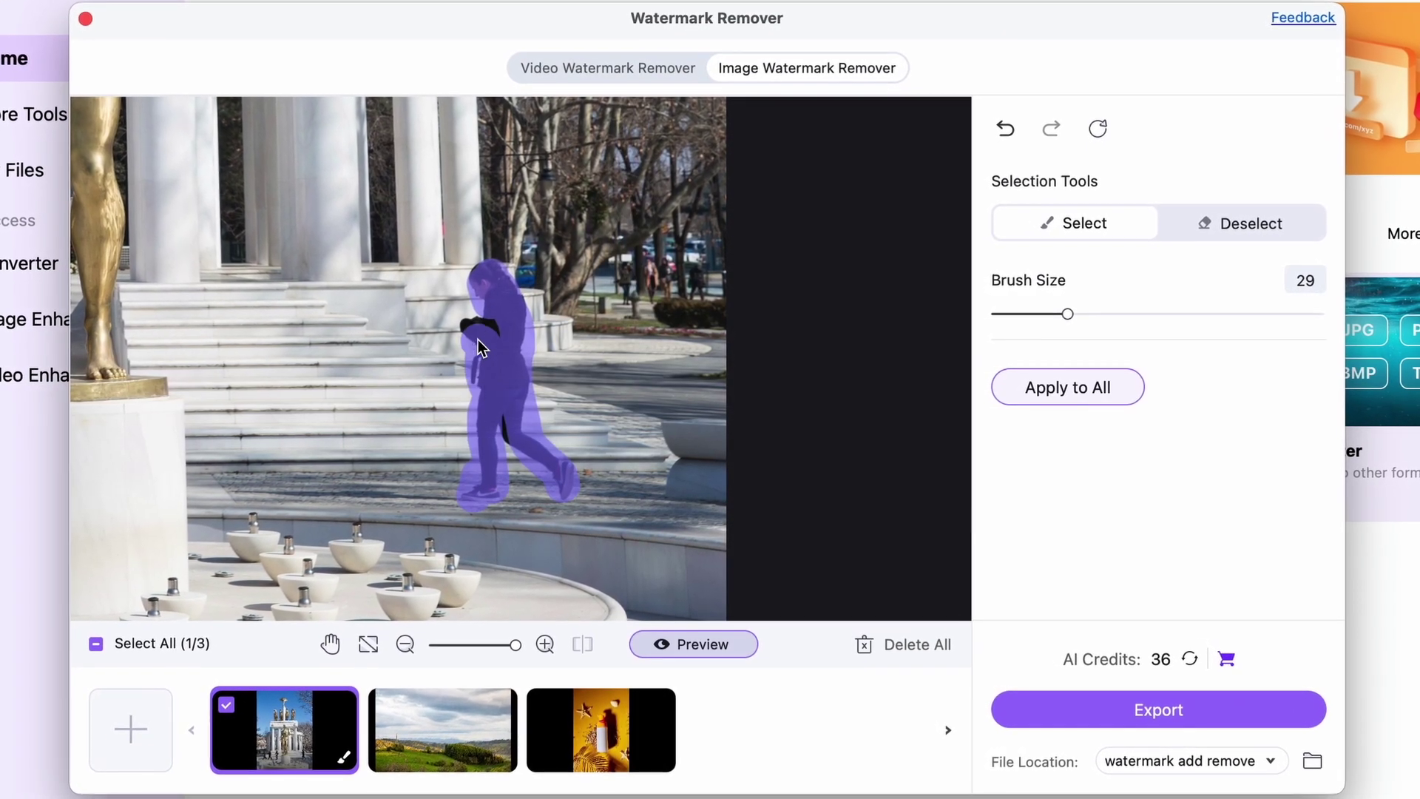
left_click_drag(1067, 312, 1056, 319)
left_click(1237, 218)
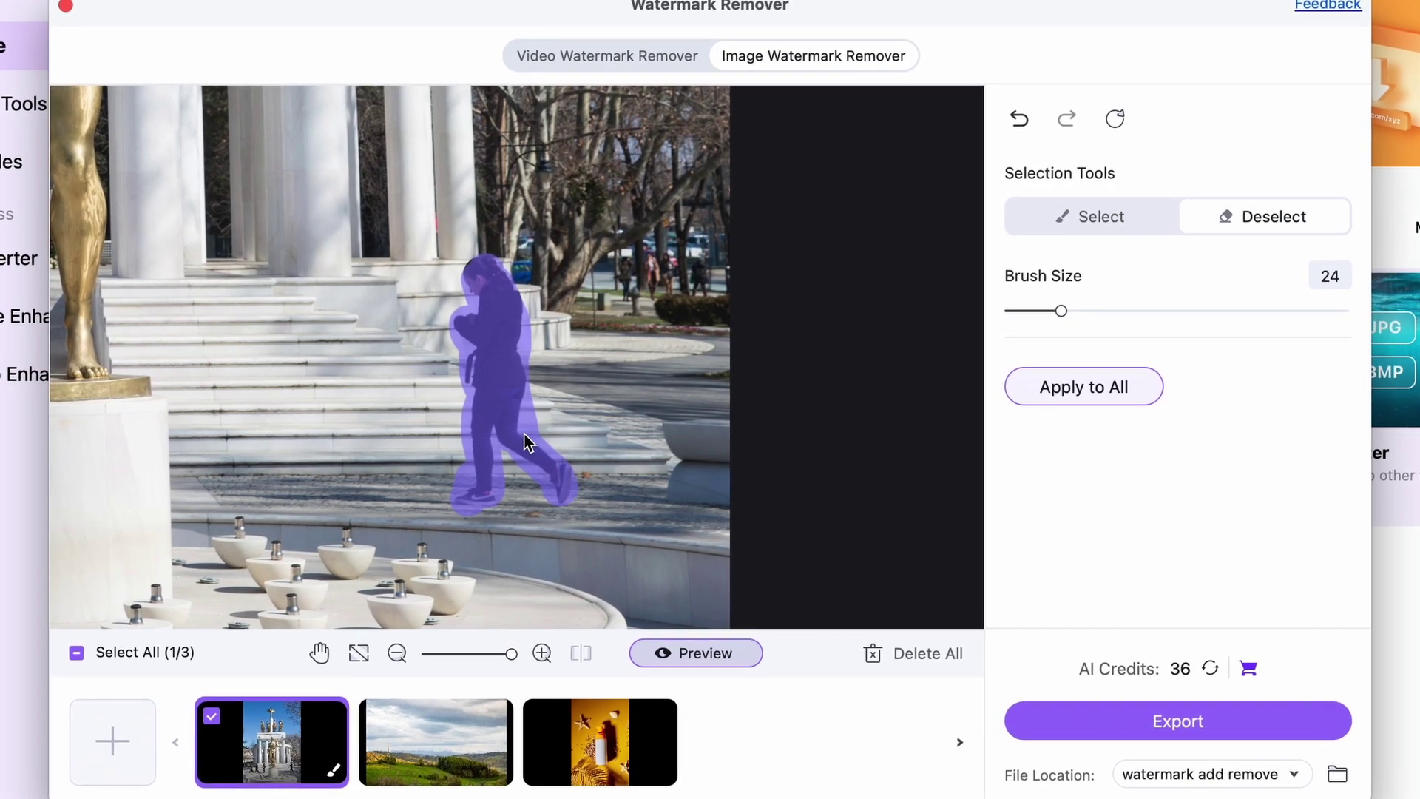
left_click(556, 435)
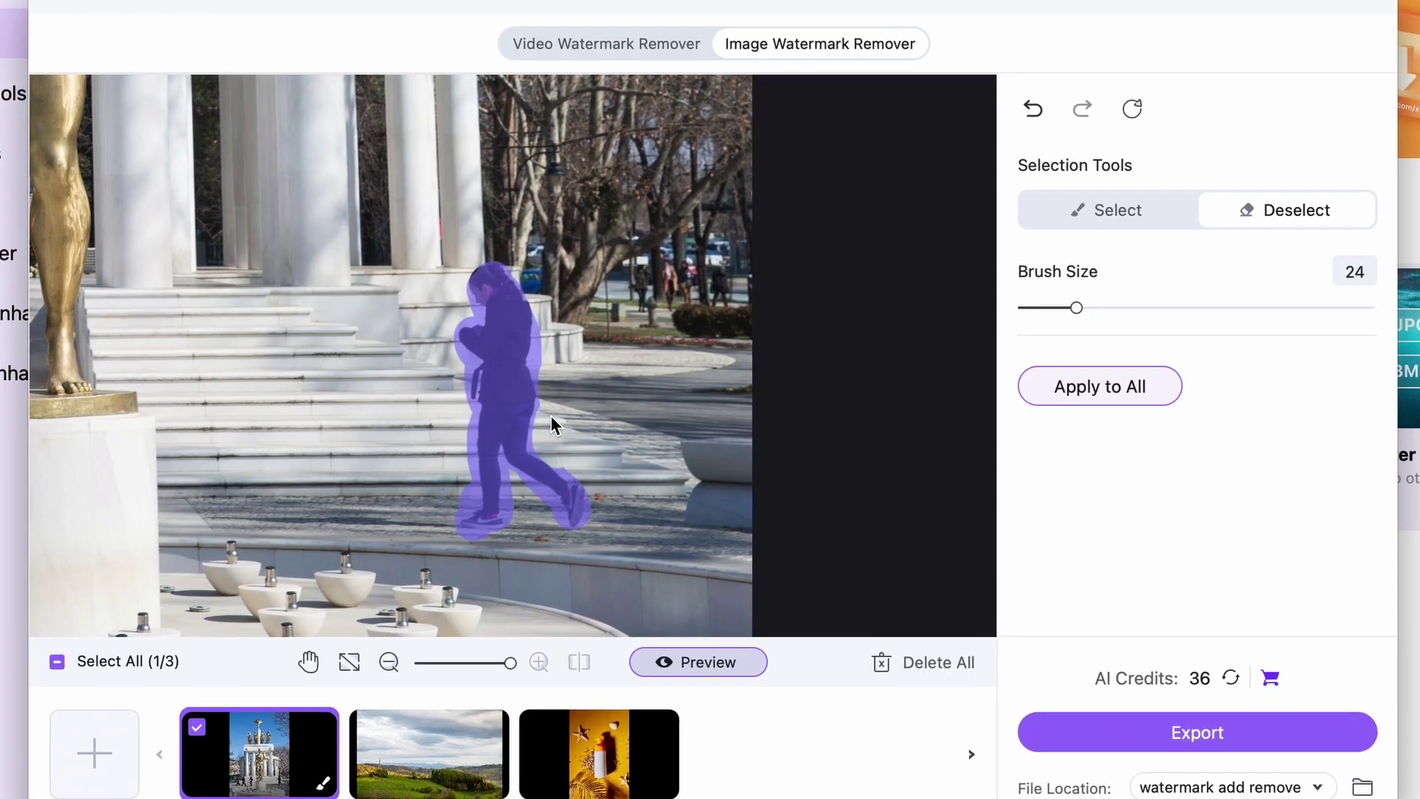
left_click(430, 754)
left_click_drag(409, 98, 409, 134)
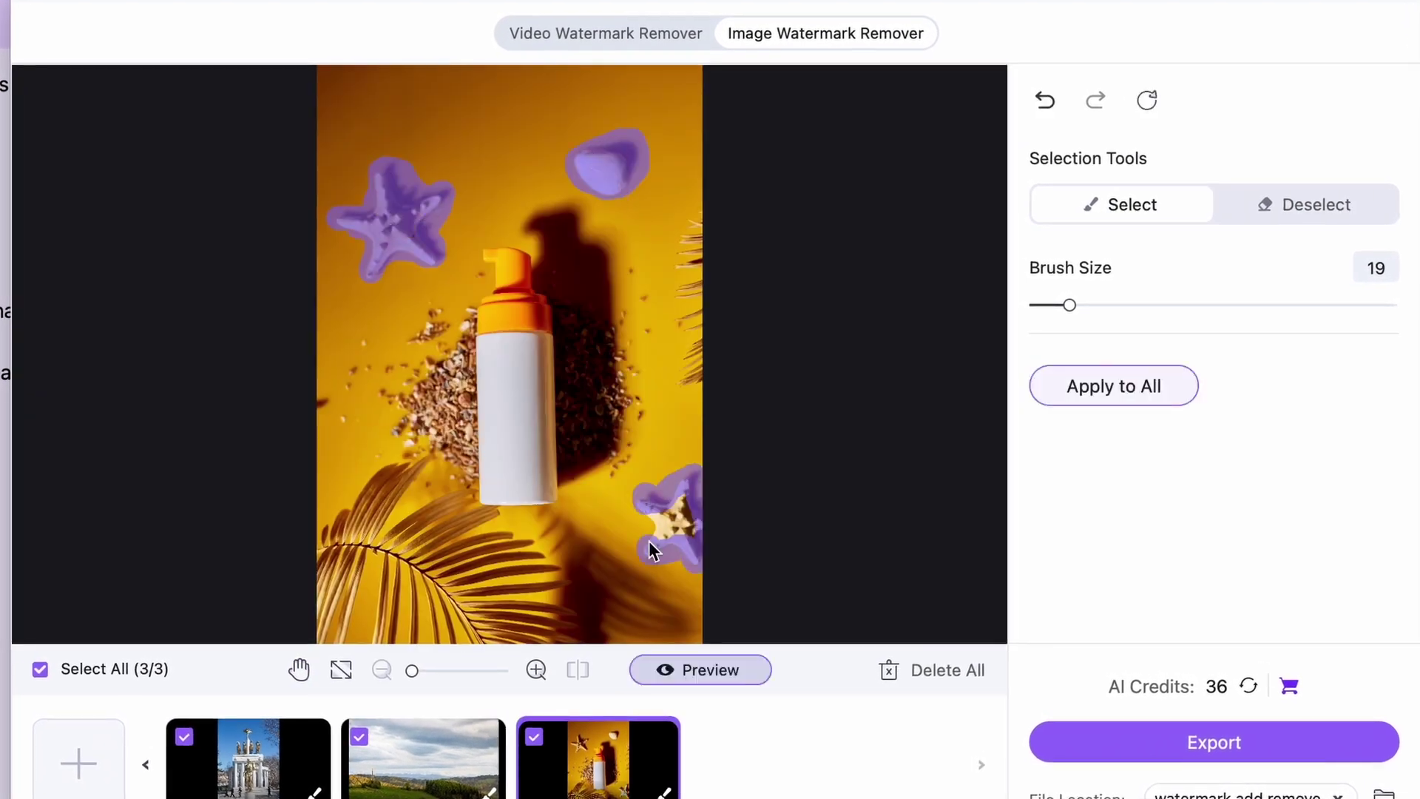
Export the three cleaned photos to the Same As Source Folder location.
left_click(1093, 688)
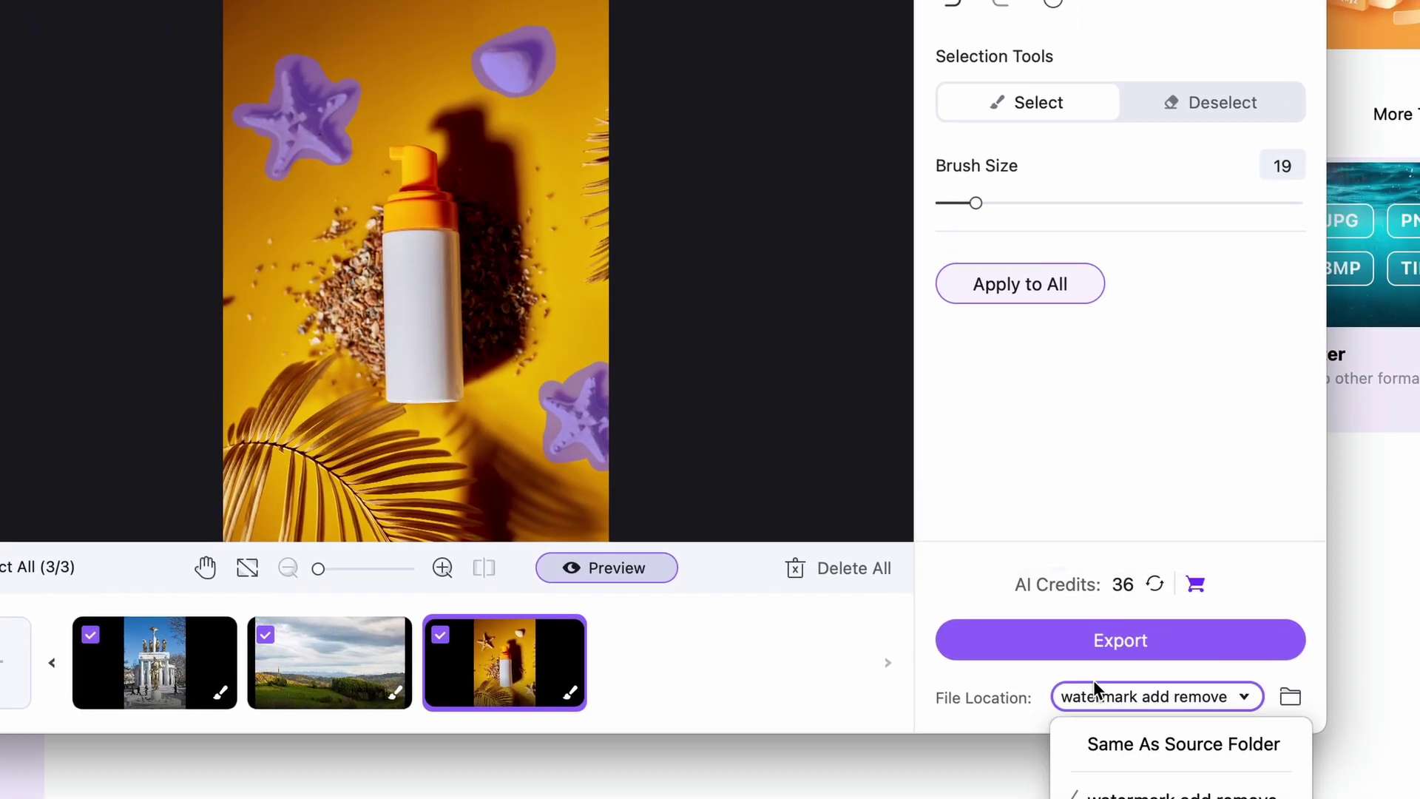
left_click(1108, 751)
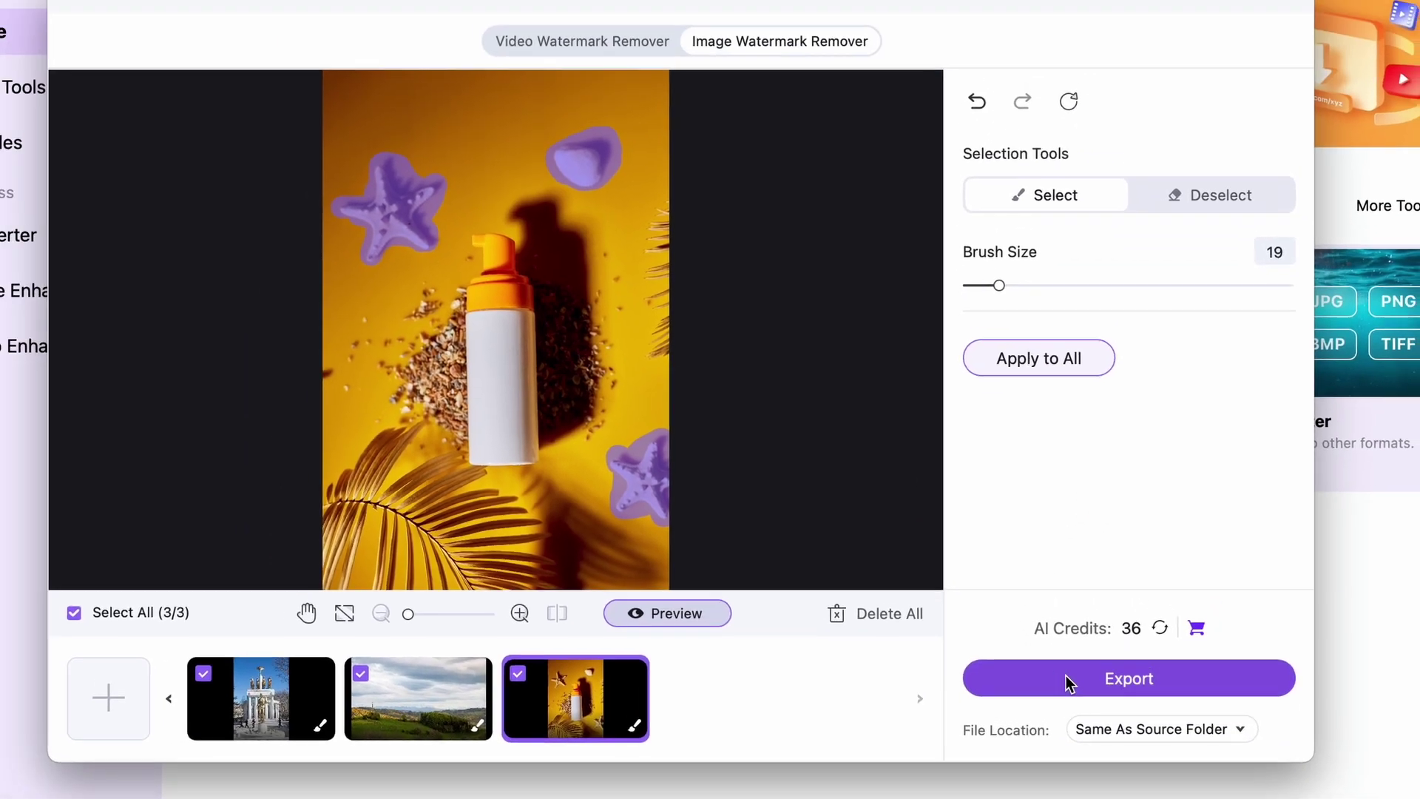
left_click(1069, 680)
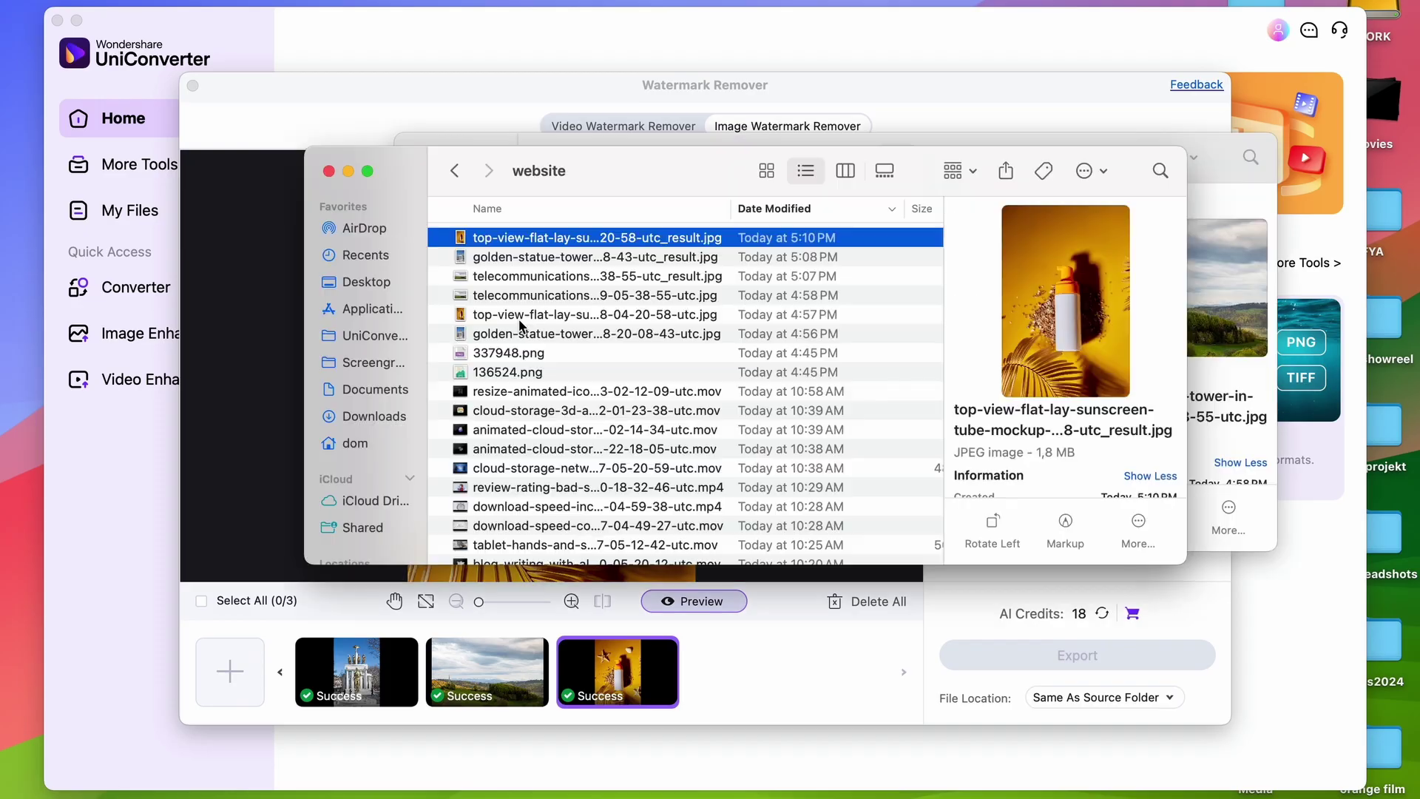
Quick Look the sunscreen, statue and countryside originals next to their _result files.
left_click(520, 318)
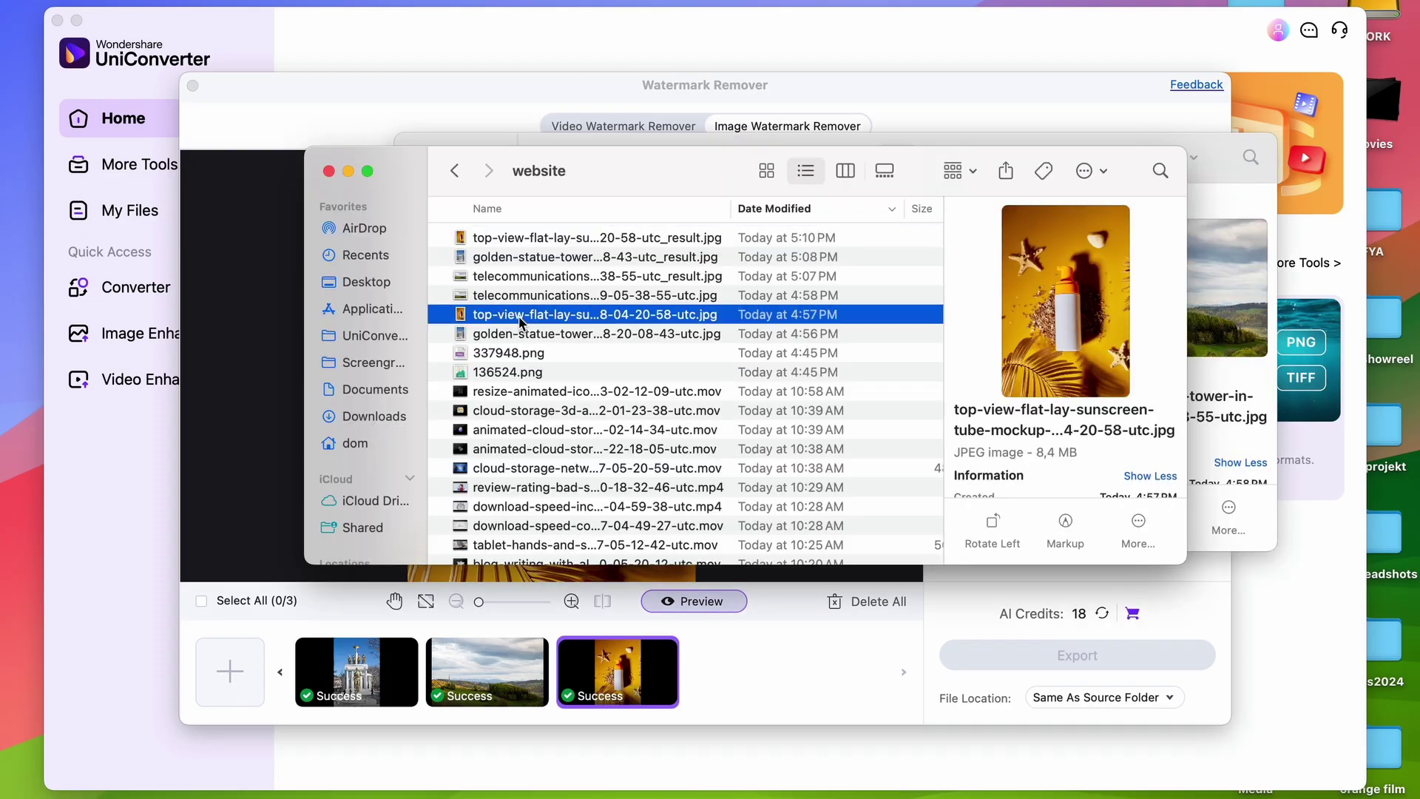
key("space")
key("Down")
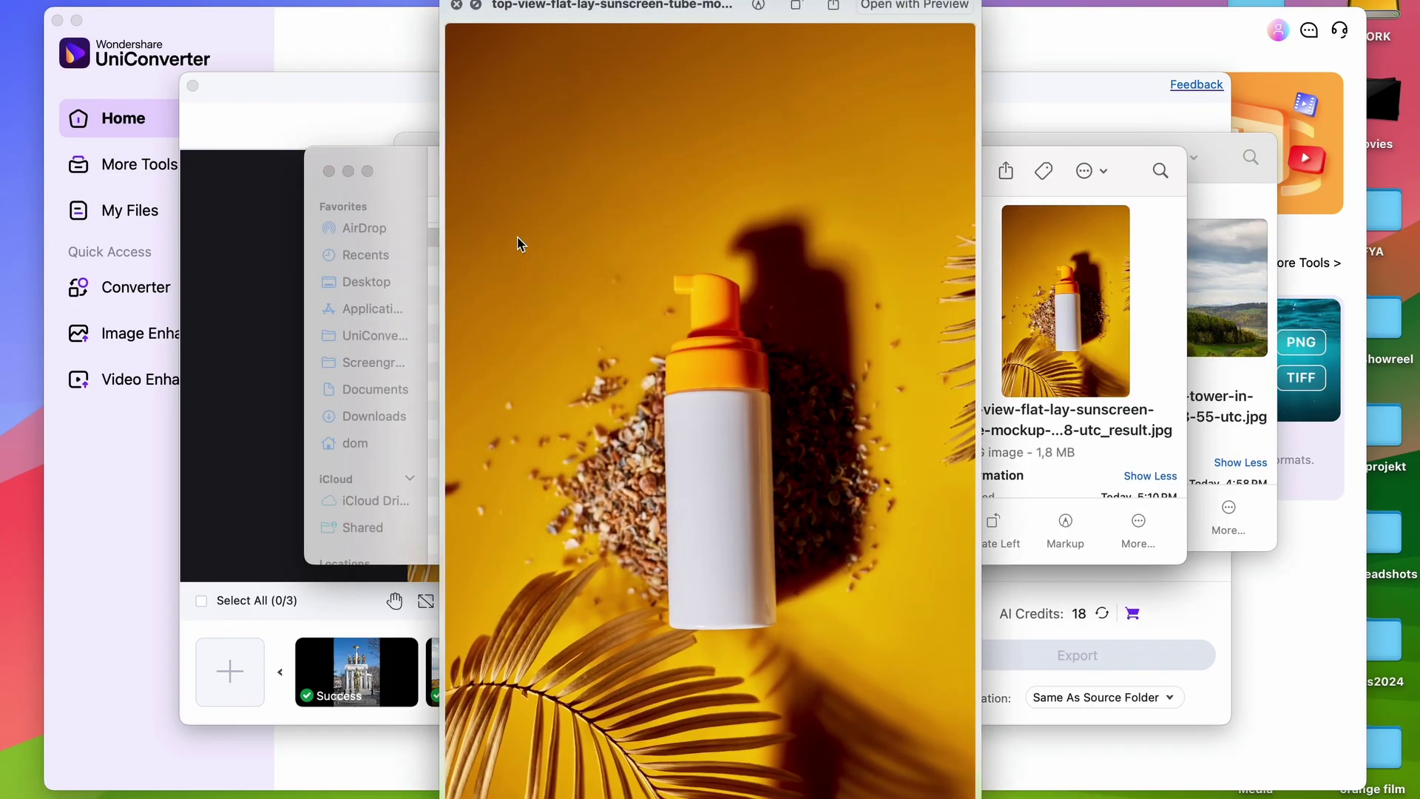
key("Down")
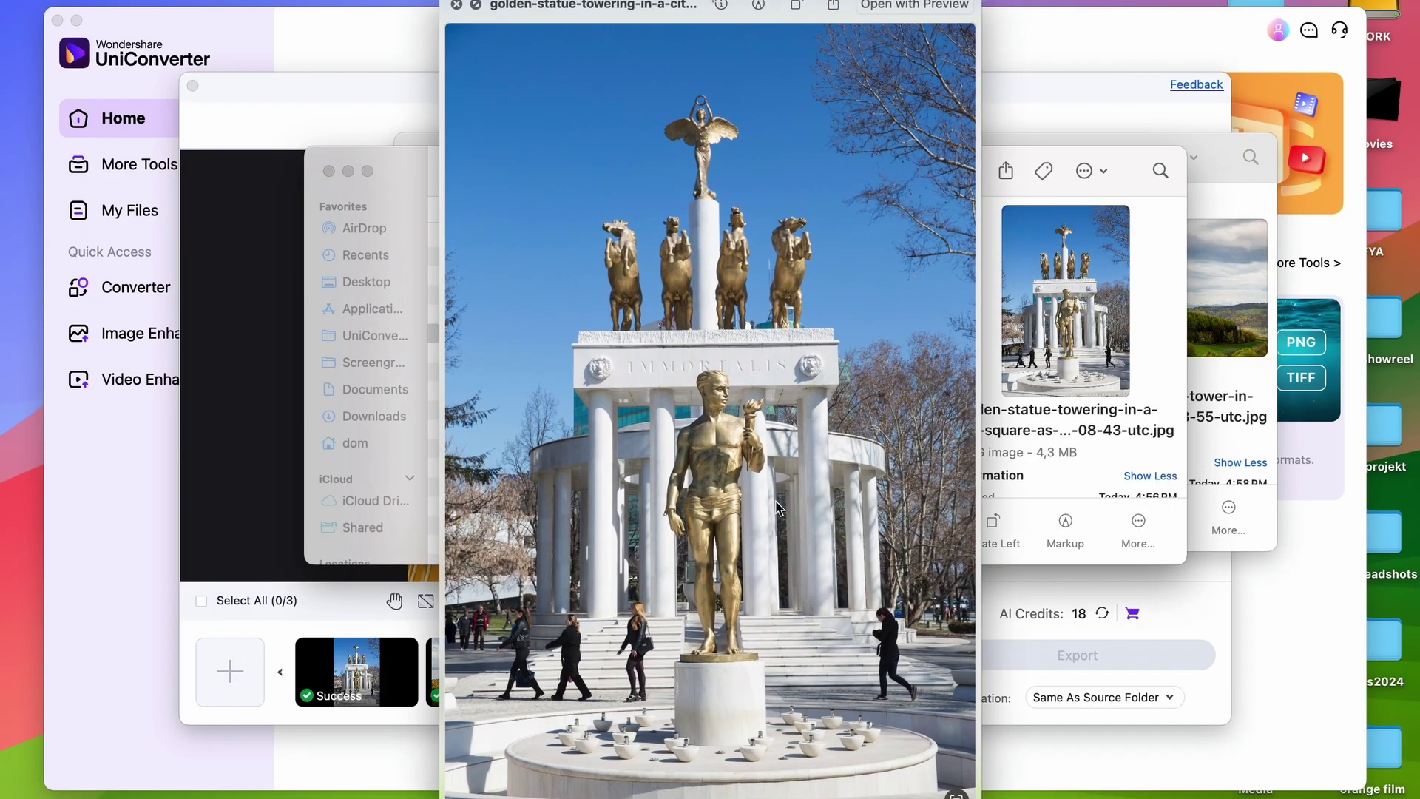
key("Down")
key("Down")
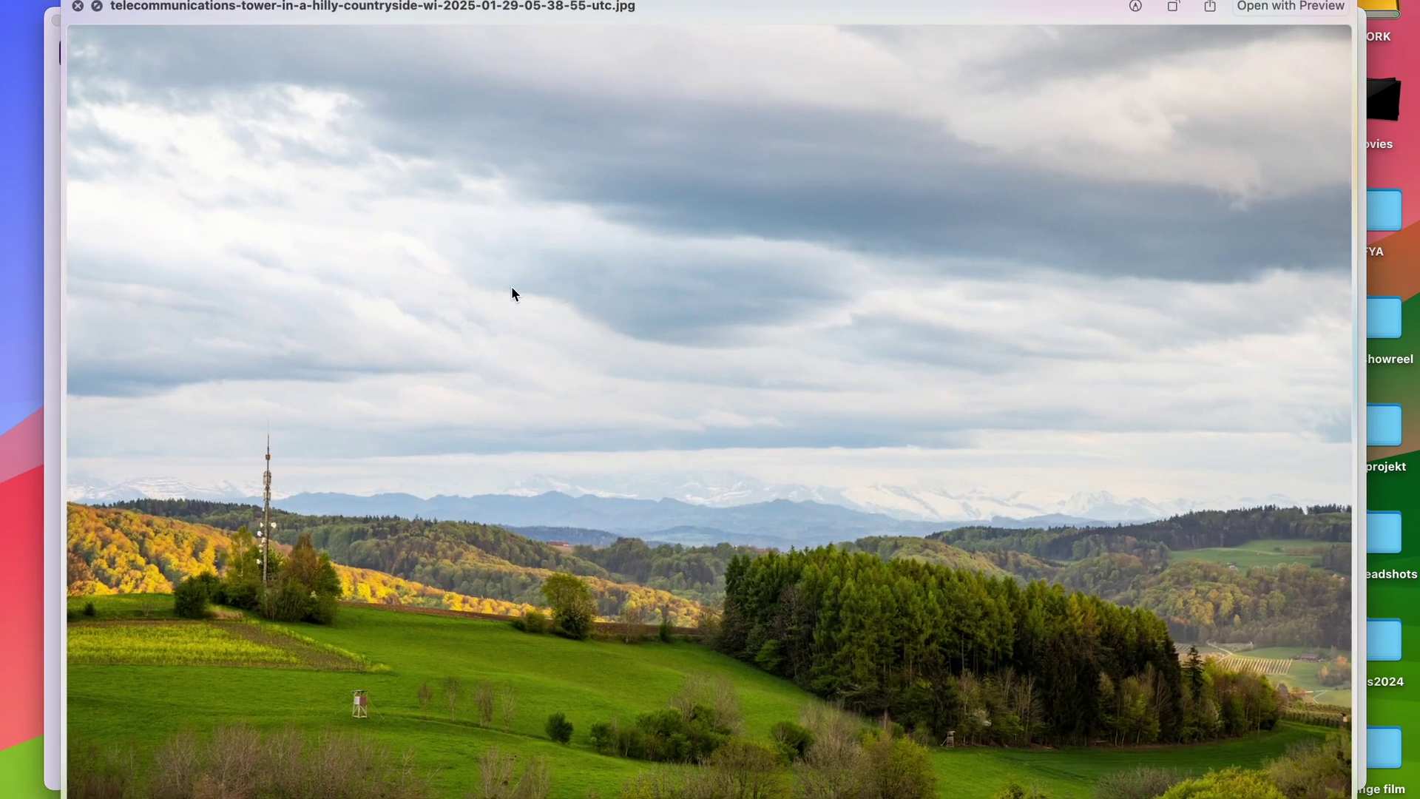
key("Down")
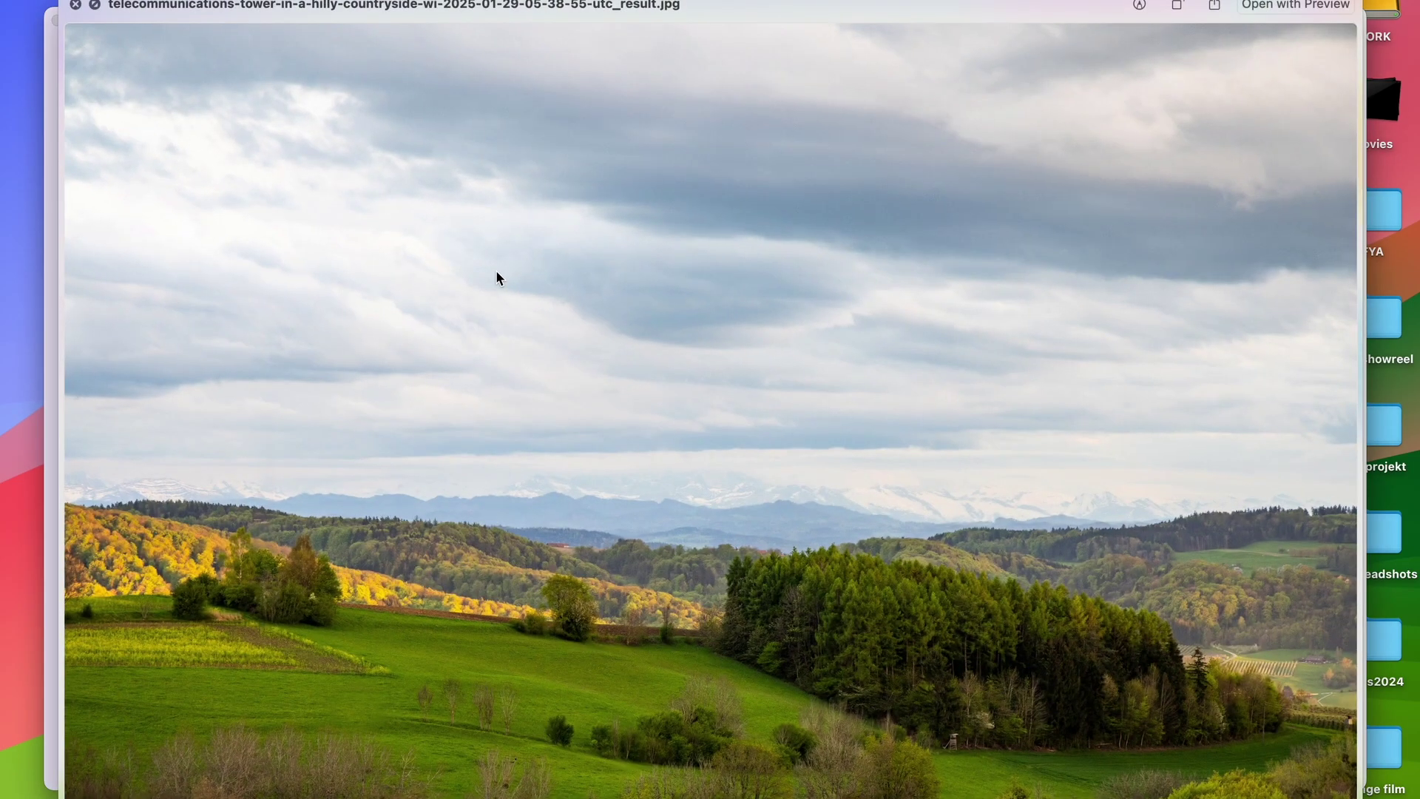